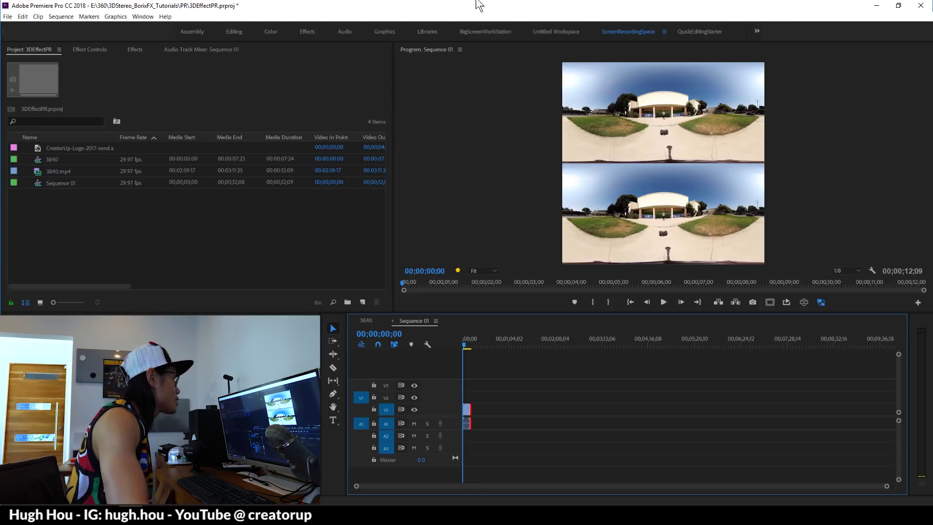
# Turn on the VR video display in the program monitor and set its stereoscopic view to Left
pyautogui.click(804, 302)
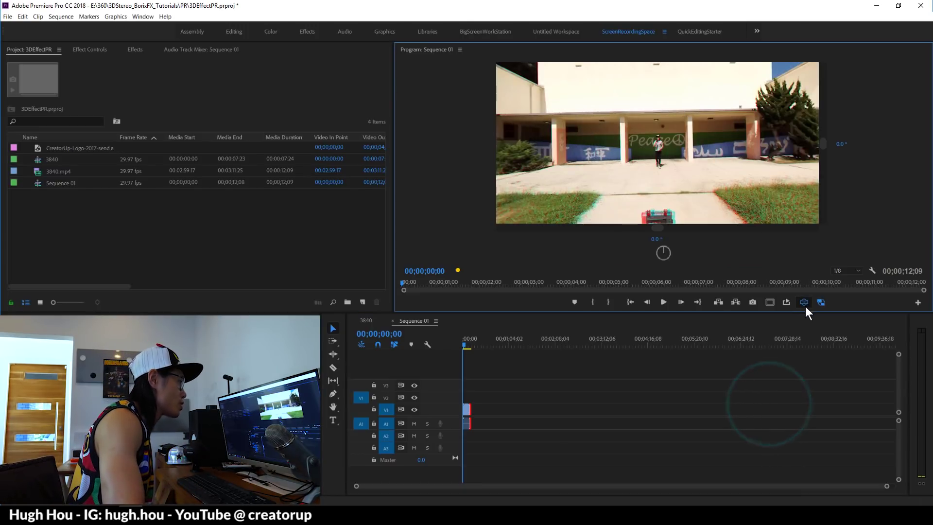
pyautogui.moveTo(673, 132); pyautogui.dragTo(653, 182)
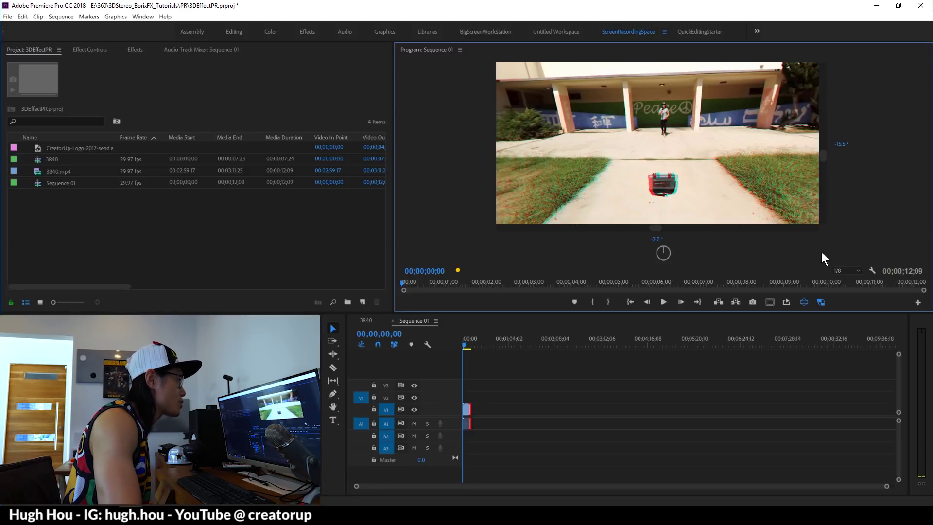
pyautogui.rightClick(728, 162)
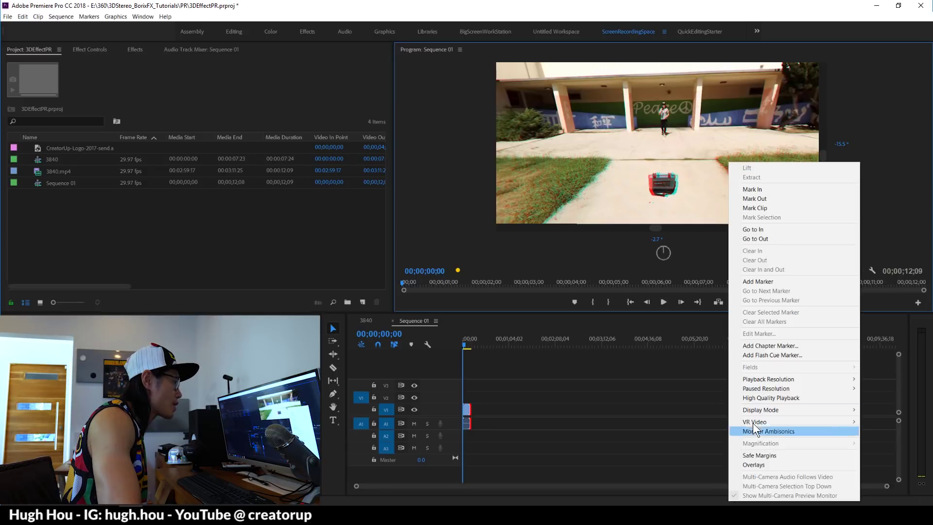
pyautogui.moveTo(754, 423)
pyautogui.click(663, 448)
pyautogui.click(494, 231)
pyautogui.click(494, 240)
pyautogui.click(503, 230)
pyautogui.click(502, 249)
pyautogui.click(497, 232)
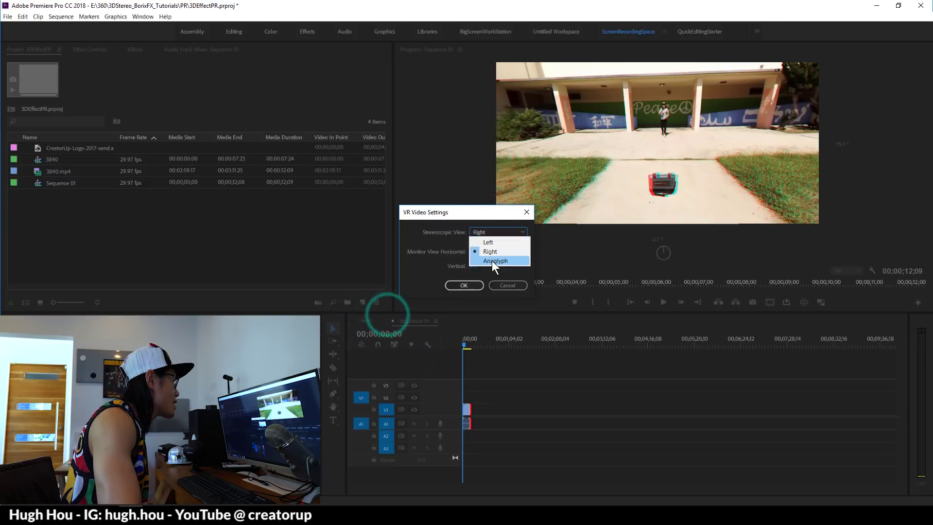
pyautogui.click(502, 242)
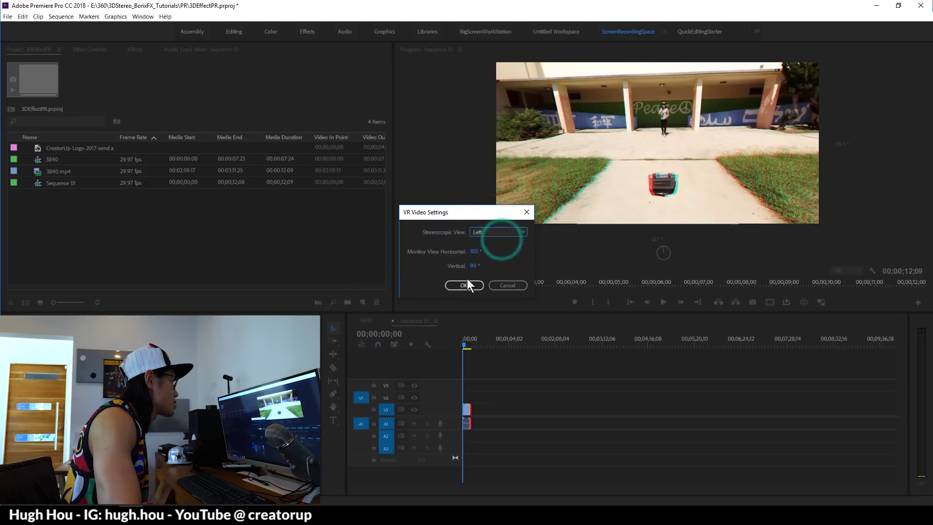
pyautogui.click(465, 285)
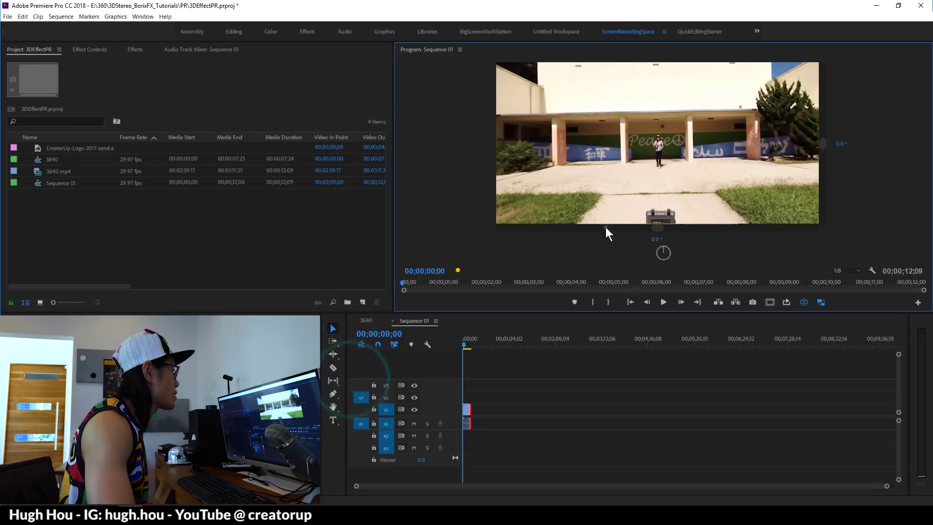
# Look around the left-eye VR view and compare it with the flat over/under frame
pyautogui.moveTo(604, 223); pyautogui.dragTo(676, 133)
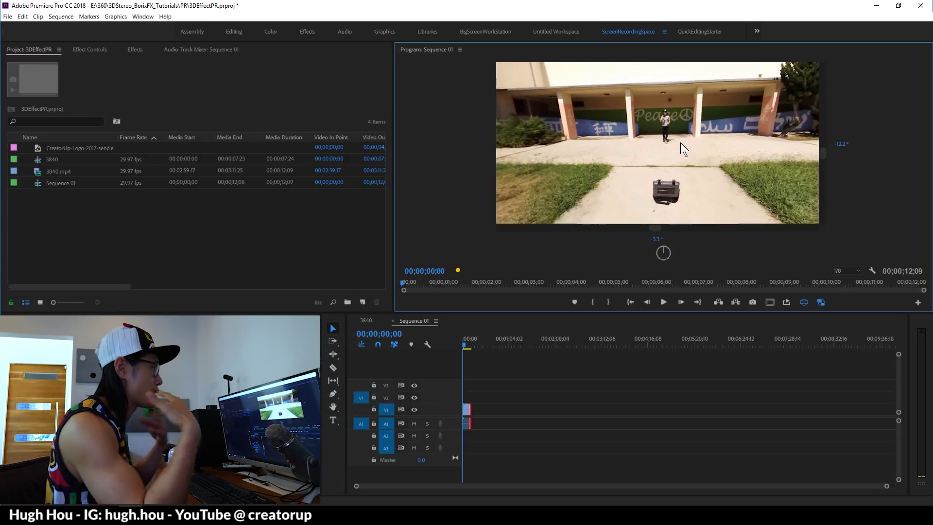
pyautogui.moveTo(680, 142); pyautogui.dragTo(729, 146)
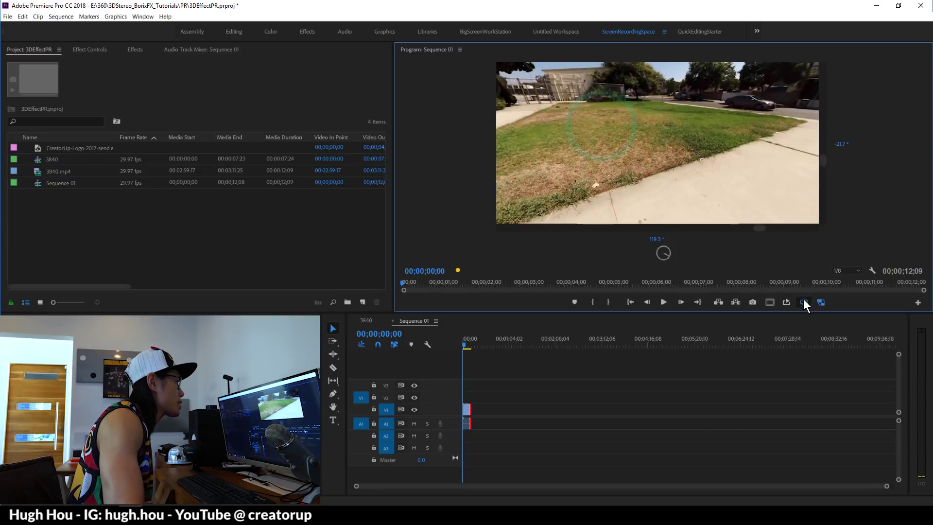
pyautogui.click(803, 302)
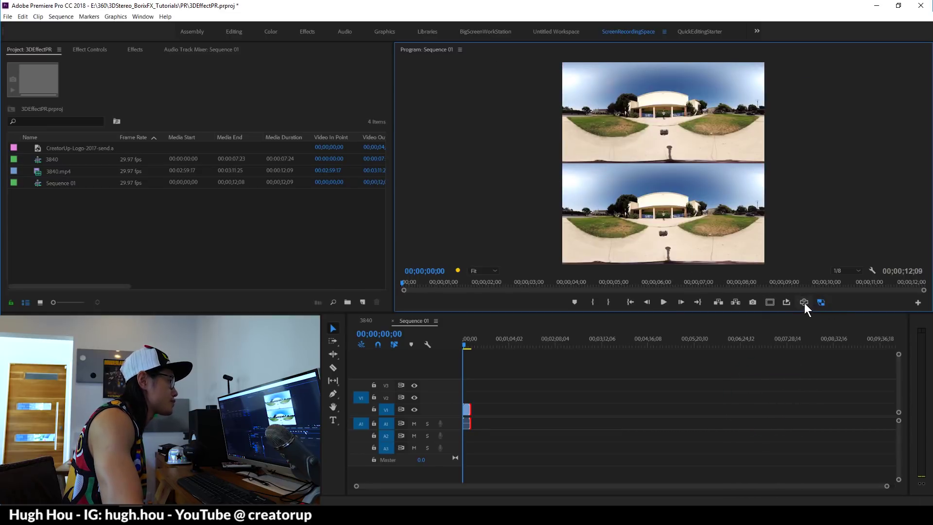
pyautogui.click(804, 302)
pyautogui.moveTo(648, 179); pyautogui.dragTo(637, 126)
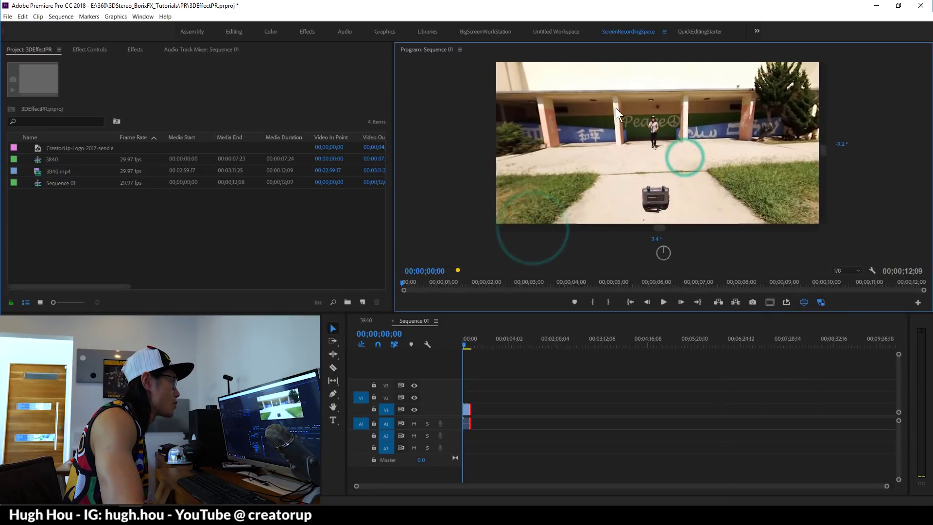
# Set the VR video stereoscopic view of the program monitor to Anaglyph
pyautogui.rightClick(673, 161)
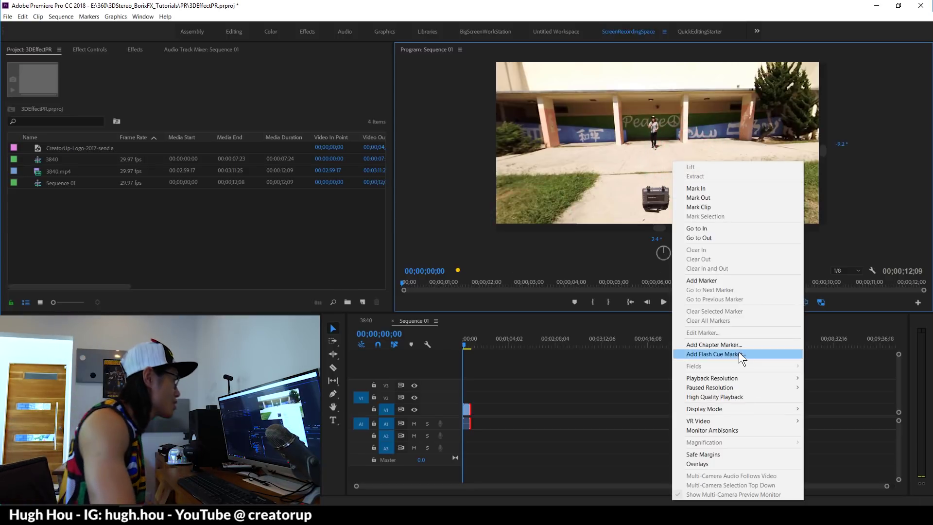
pyautogui.moveTo(757, 422)
pyautogui.click(835, 448)
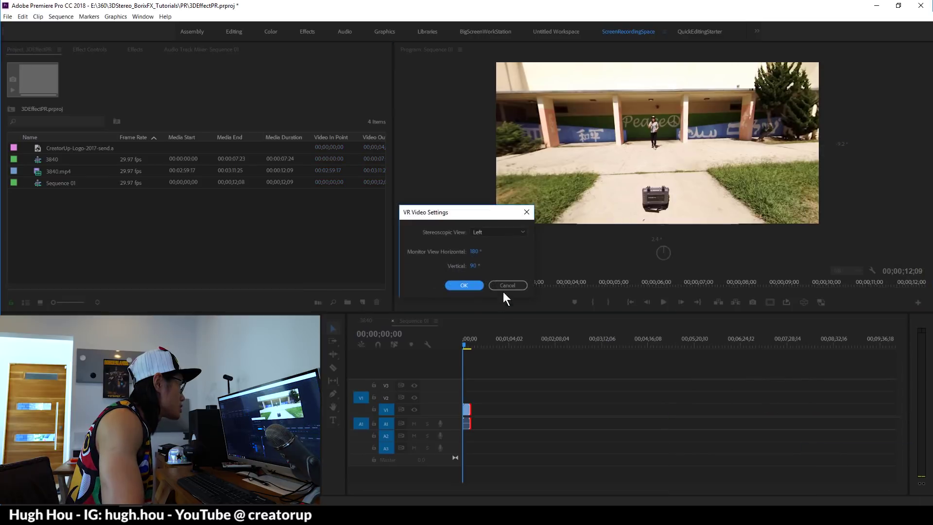
pyautogui.click(487, 232)
pyautogui.click(488, 252)
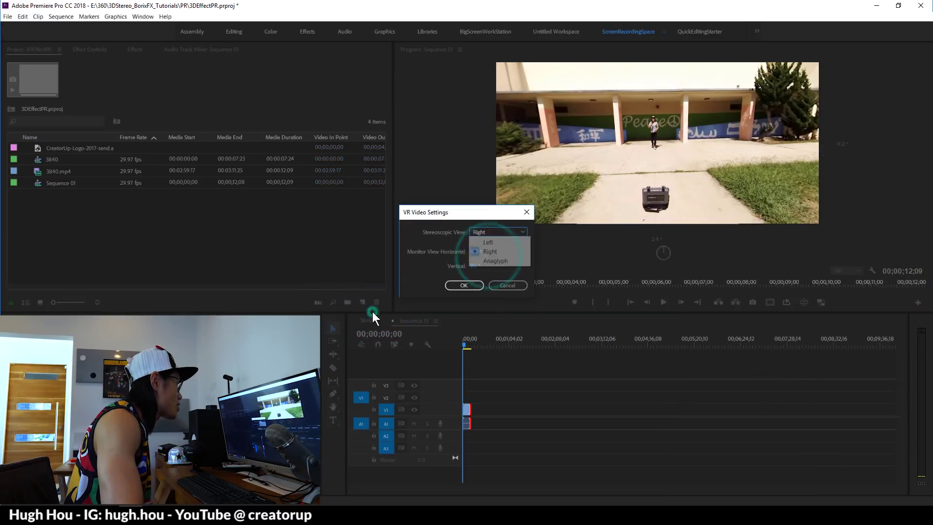
pyautogui.press('Down')
pyautogui.press('Return')
pyautogui.click(463, 285)
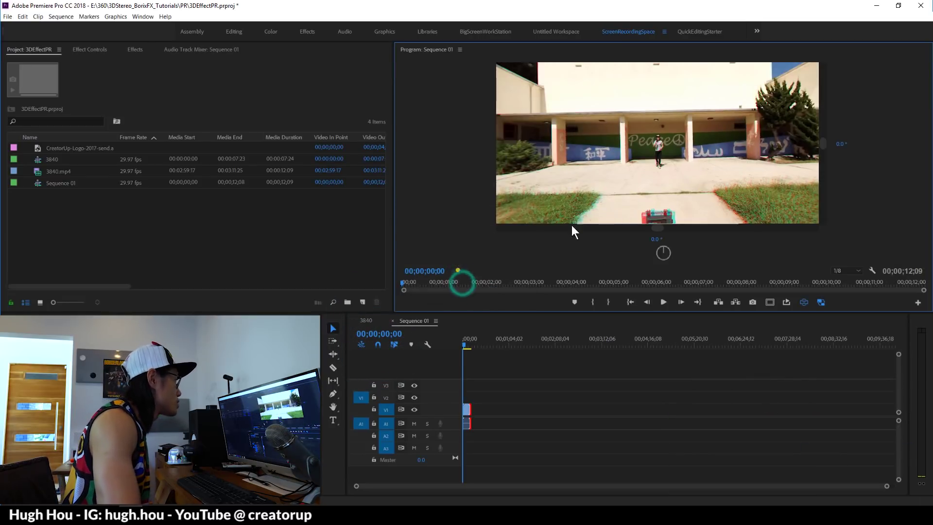
# Scrub Sequence 01 to examine the anaglyph depth of the walking person, and return to the flat over/under frame
pyautogui.click(467, 342)
pyautogui.moveTo(469, 342); pyautogui.dragTo(467, 342)
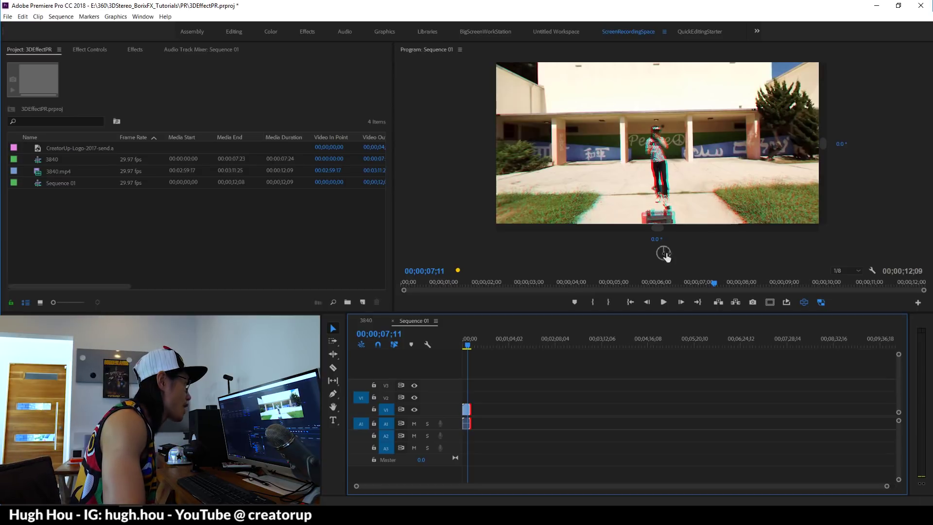
pyautogui.click(466, 344)
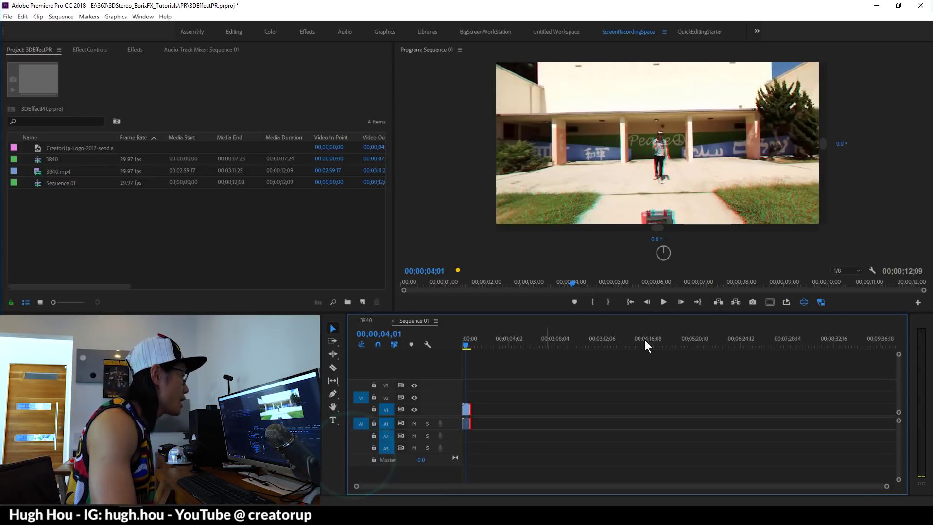
pyautogui.click(820, 302)
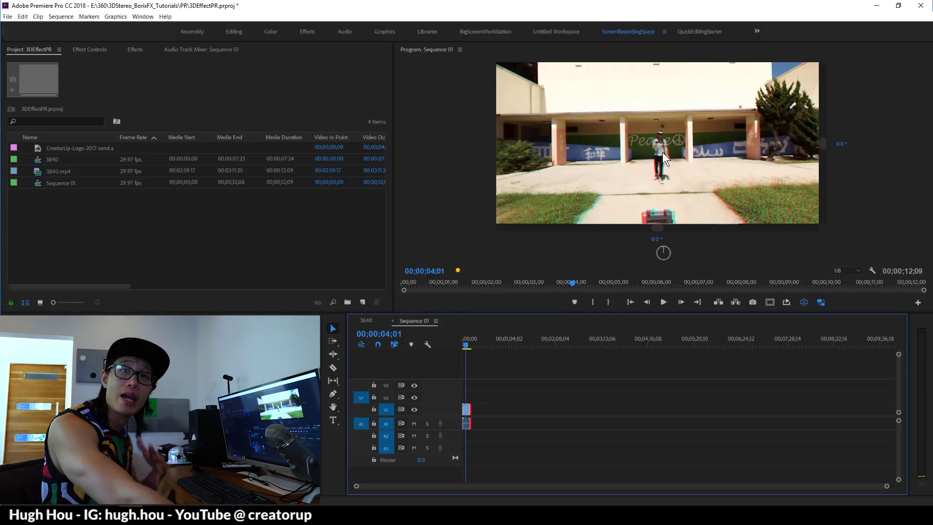
pyautogui.click(465, 345)
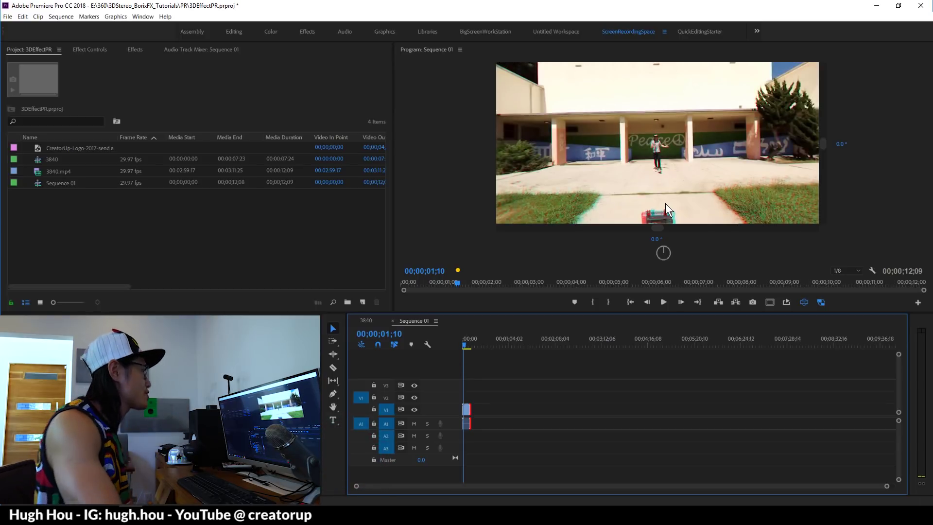
pyautogui.click(804, 302)
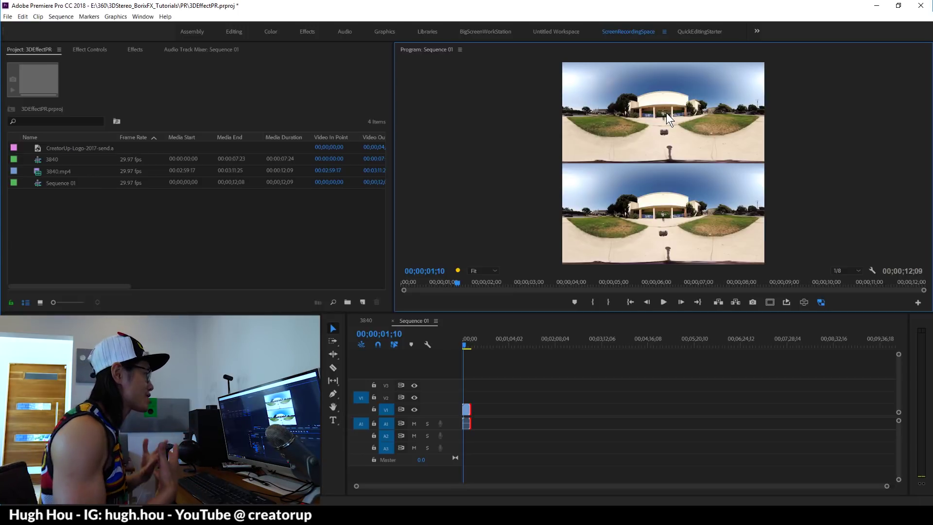
# Apply the VR Rotate Sphere effect to the 3840.mp4 clip in Sequence 01
pyautogui.hotkey('ctrl', 's')
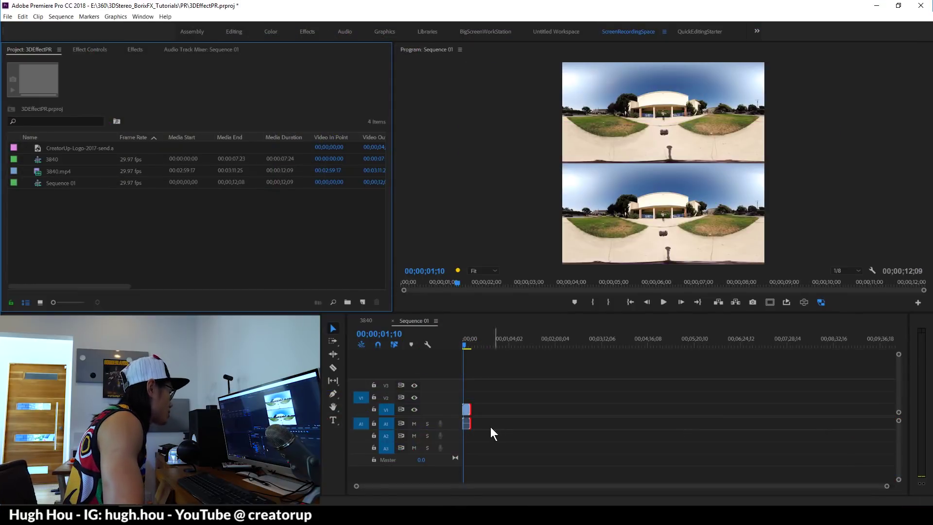
pyautogui.press('=')
pyautogui.press('=')
pyautogui.press('=')
pyautogui.click(134, 49)
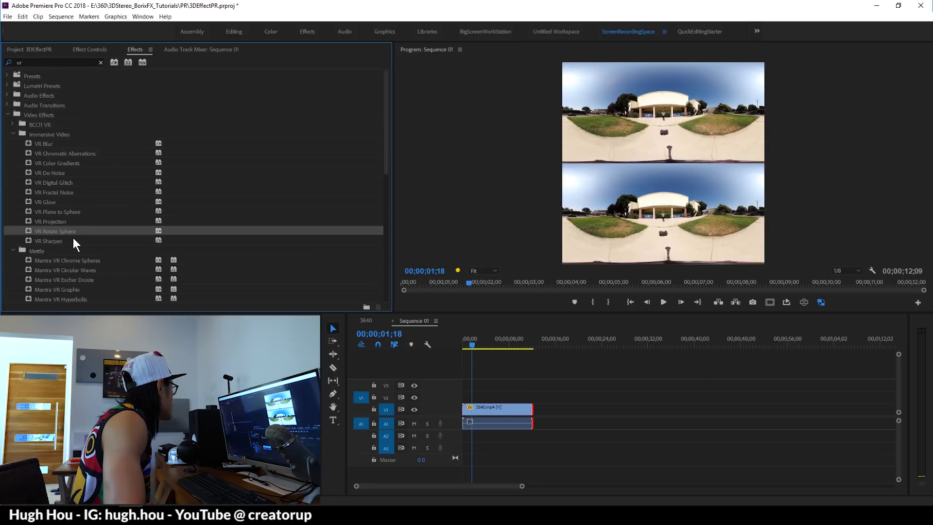
pyautogui.moveTo(45, 232); pyautogui.dragTo(484, 412)
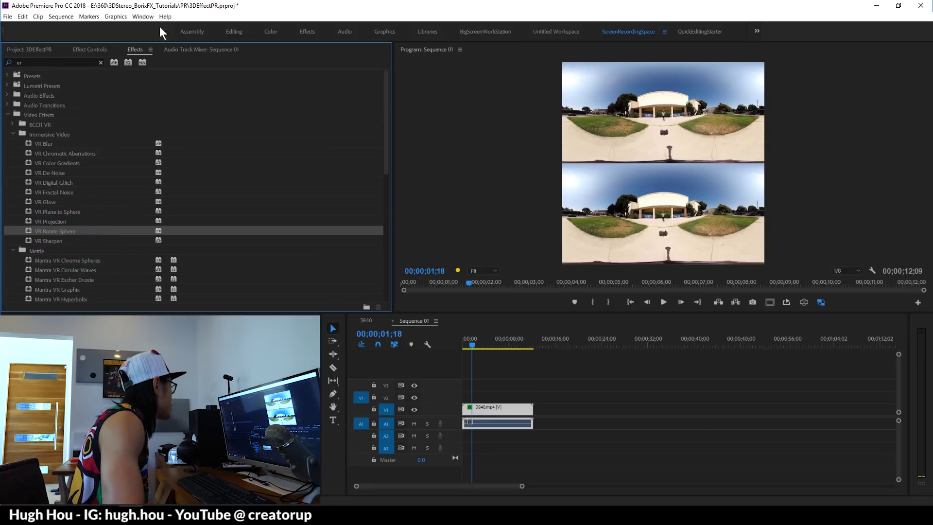
# Set VR Rotate Sphere's pan to about 188° and its frame layout to Stereoscopic - Over/Under
pyautogui.click(102, 49)
pyautogui.moveTo(119, 161); pyautogui.dragTo(462, 183)
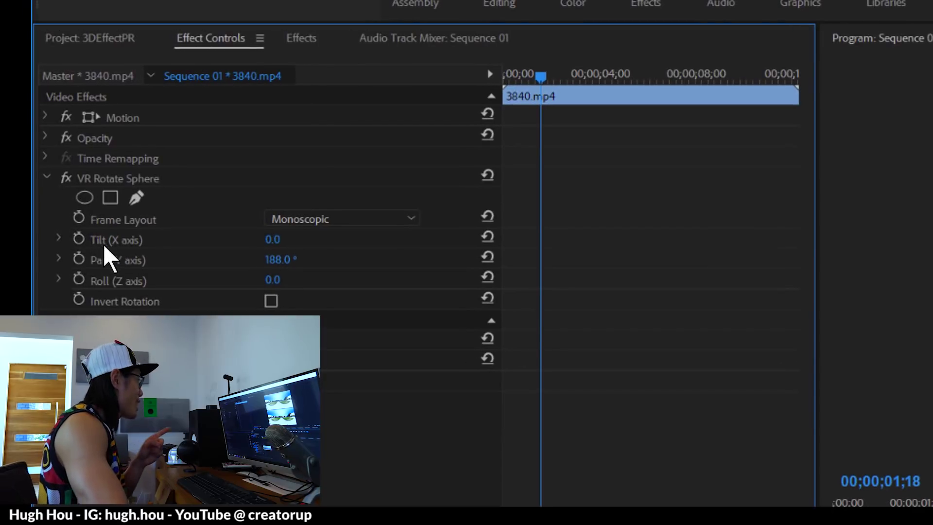
pyautogui.click(321, 217)
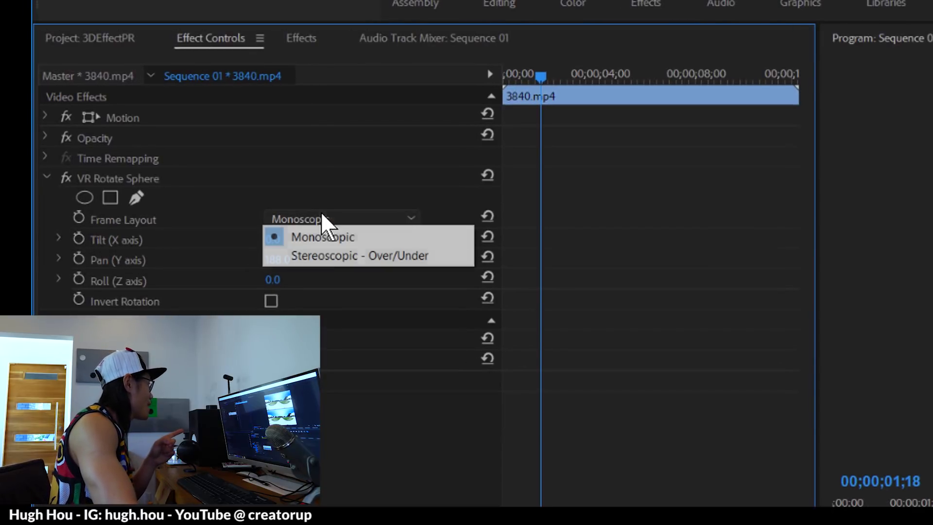
pyautogui.click(319, 255)
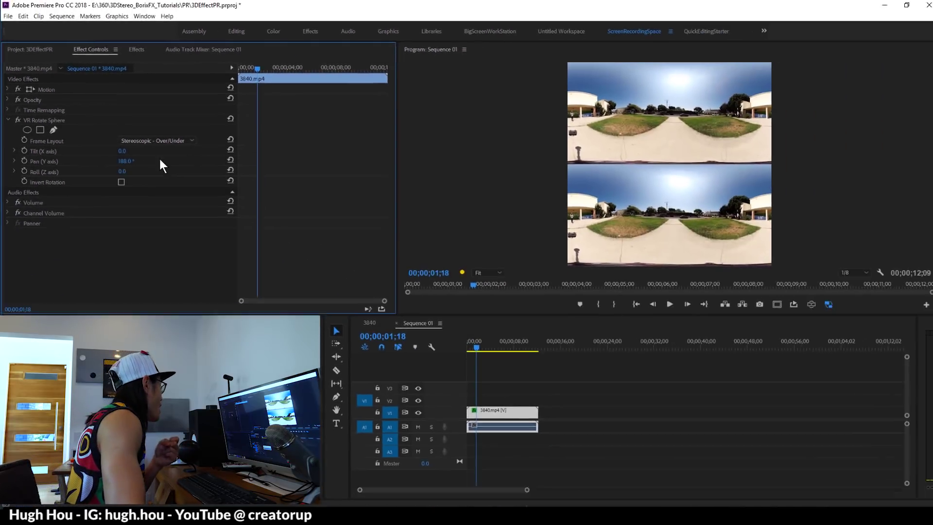
pyautogui.click(152, 140)
pyautogui.click(145, 157)
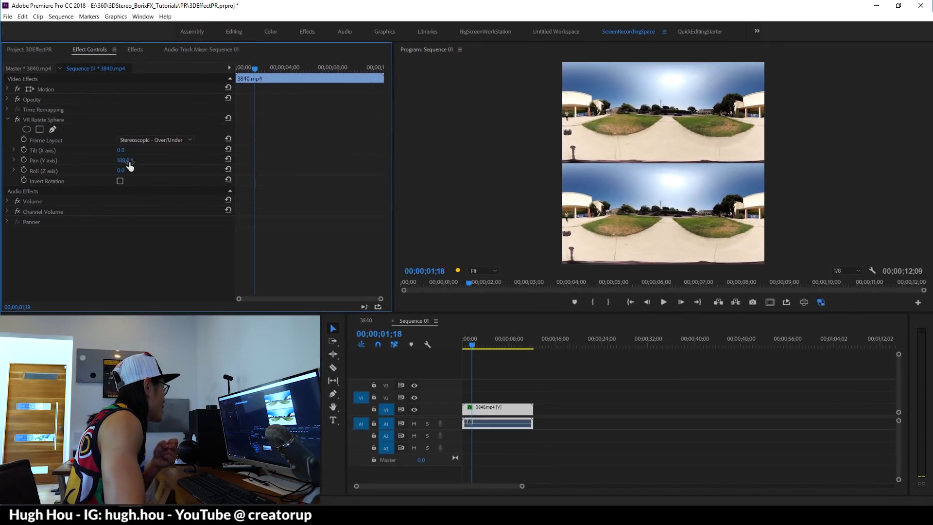
# Set the VR Rotate Sphere pan to 185° and roll to -2.0°, keeping tilt at 0.0°, and collapse the effect
pyautogui.moveTo(129, 163)
pyautogui.mouseDown()
pyautogui.moveTo(114, 155)
pyautogui.moveTo(125, 154)
pyautogui.mouseUp()
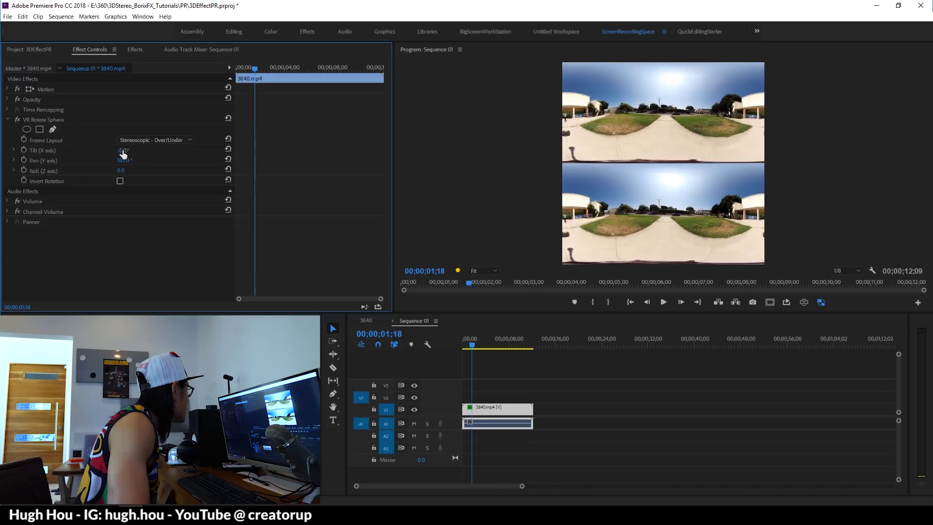
pyautogui.click(121, 170)
pyautogui.write('-')
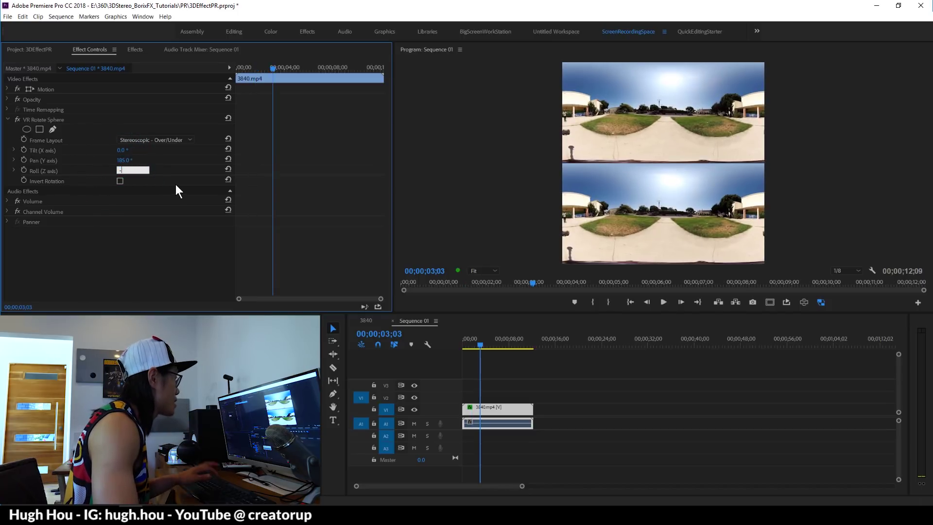
pyautogui.write('2')
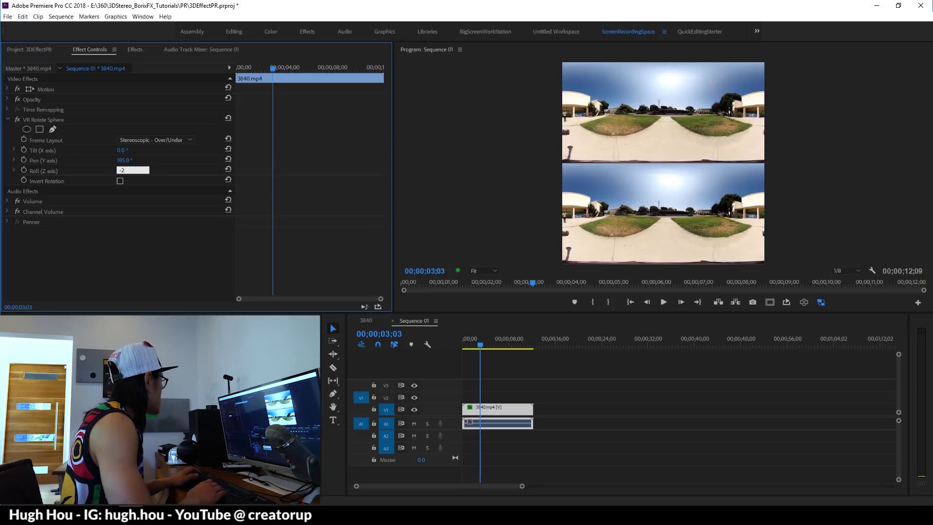
pyautogui.press('Return')
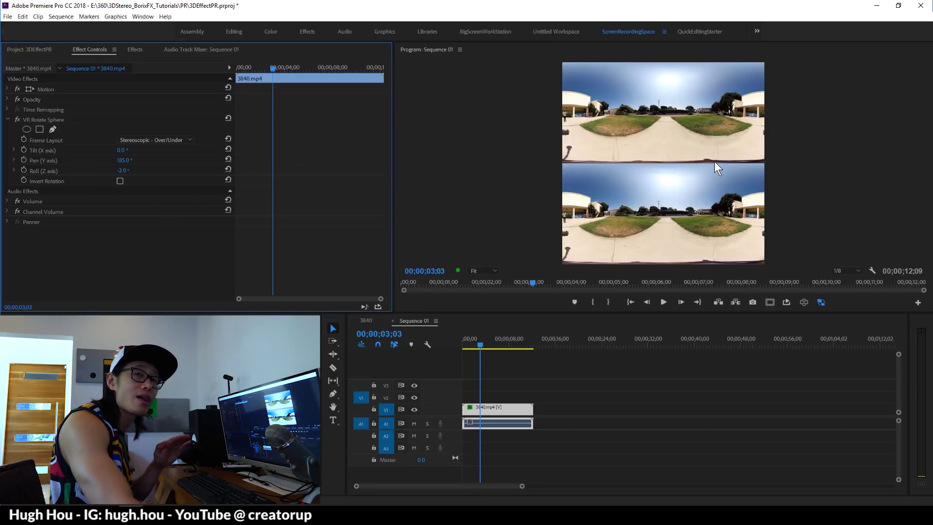
pyautogui.click(7, 120)
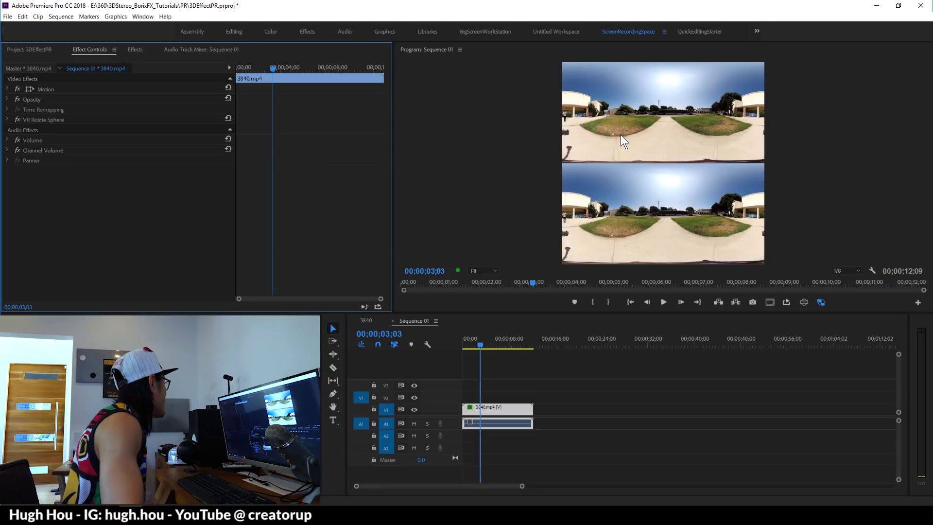
# Place the CreatorUp logo on track V2 at the start of the sequence and preview it at about 00;00;01;28
pyautogui.click(25, 49)
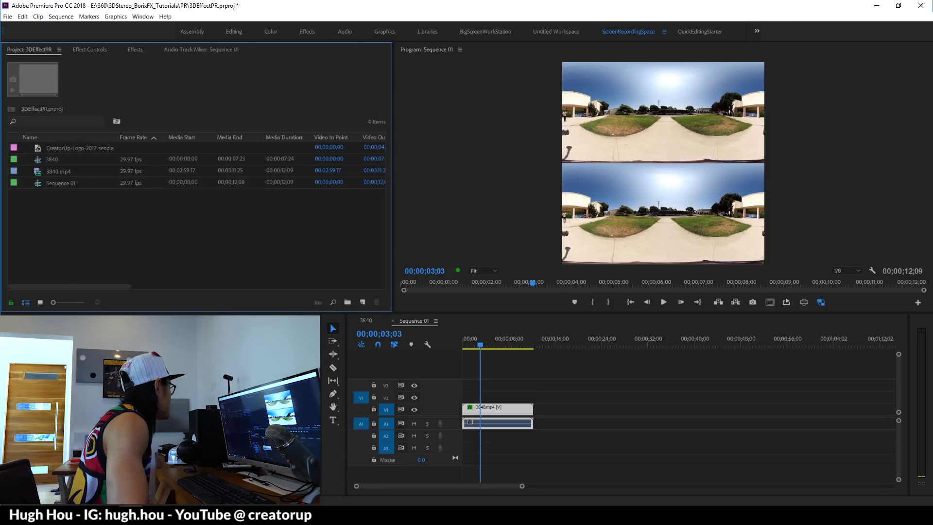
pyautogui.doubleClick(219, 191)
pyautogui.click(724, 366)
pyautogui.click(140, 209)
pyautogui.click(66, 150)
pyautogui.moveTo(73, 154); pyautogui.dragTo(477, 397)
pyautogui.moveTo(480, 343); pyautogui.dragTo(474, 342)
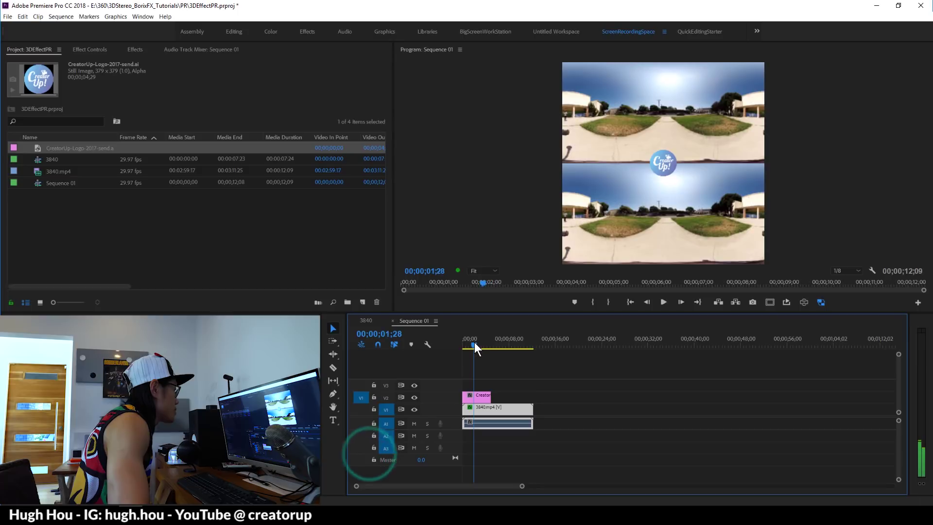
# Find the VR effects and apply VR Plane to Sphere to the CreatorUp logo clip on track V2
pyautogui.click(212, 99)
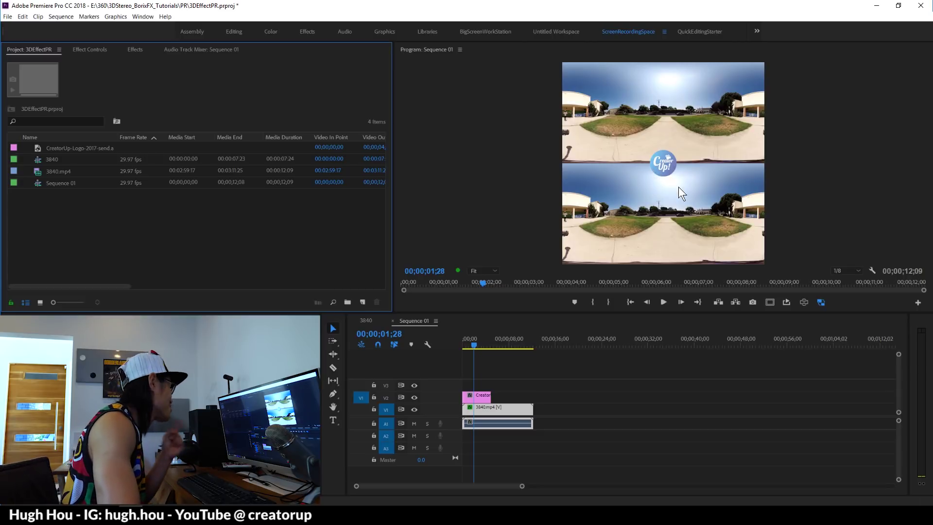
pyautogui.hotkey('shift', '7')
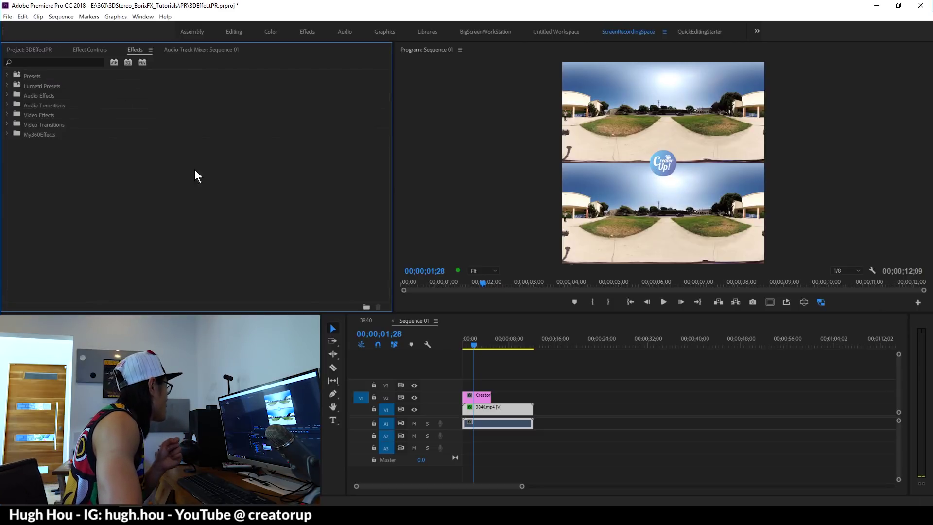
pyautogui.click(44, 62)
pyautogui.write('vr')
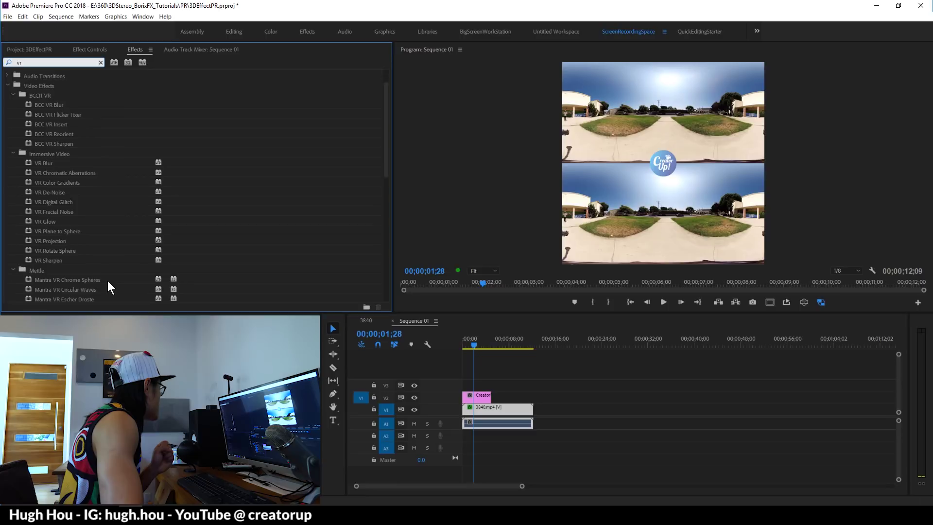
pyautogui.scroll(-3, 82, 252)
pyautogui.click(35, 212)
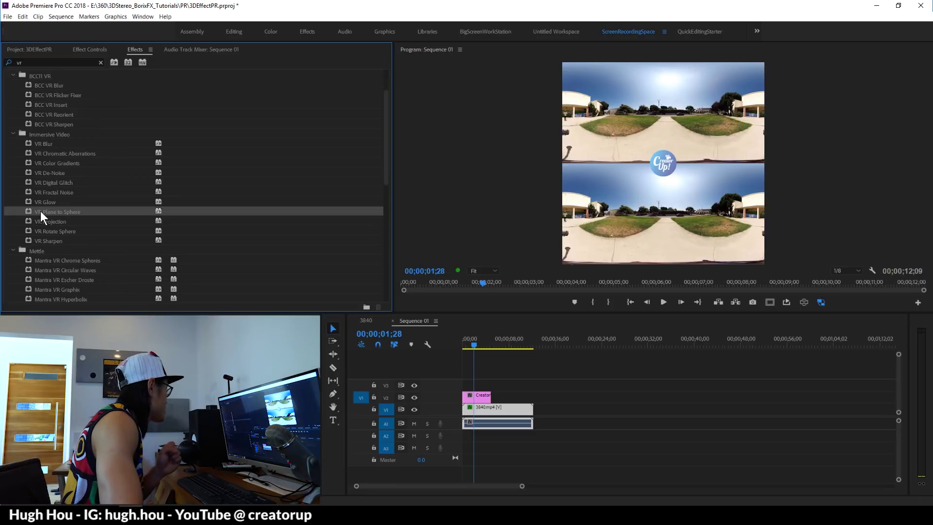
pyautogui.moveTo(446, 385); pyautogui.dragTo(477, 398)
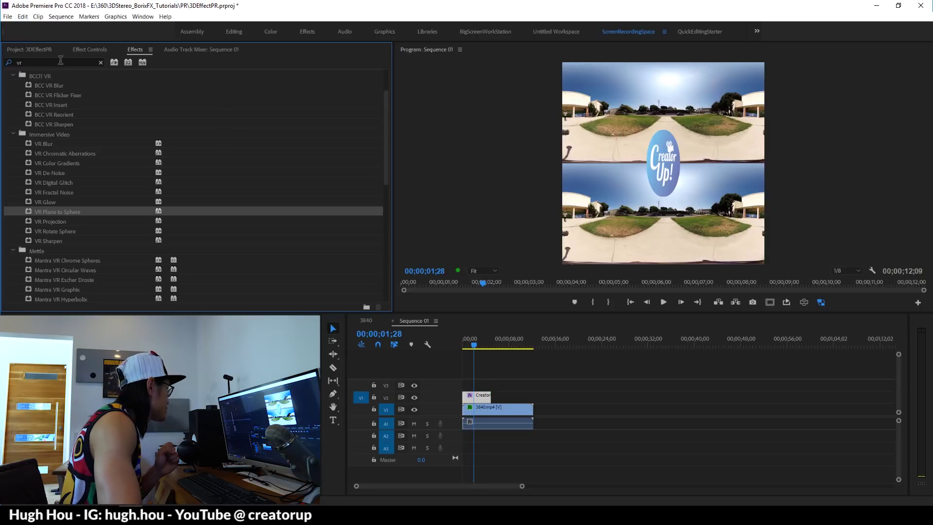
# Set the logo's VR Plane to Sphere frame layout to Stereoscopic - Over/Under and its scale to 30 degrees
pyautogui.click(95, 48)
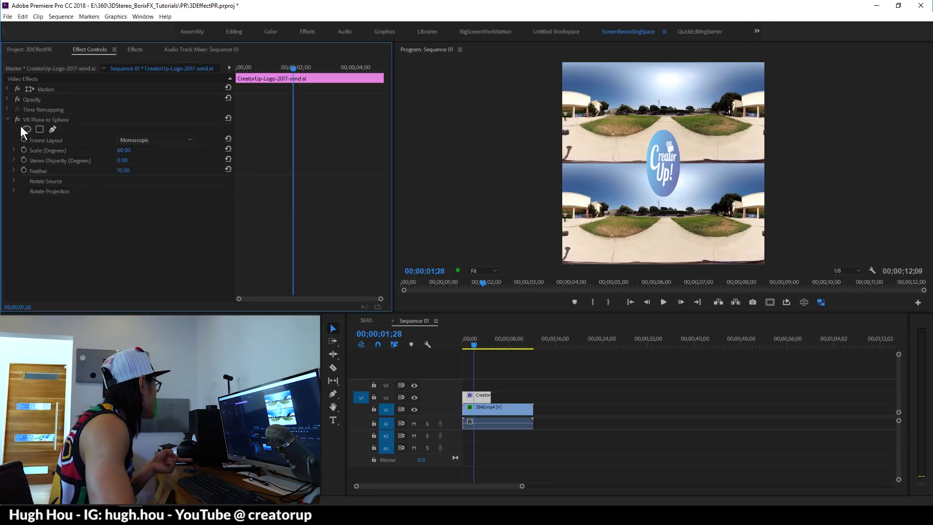
pyautogui.click(129, 139)
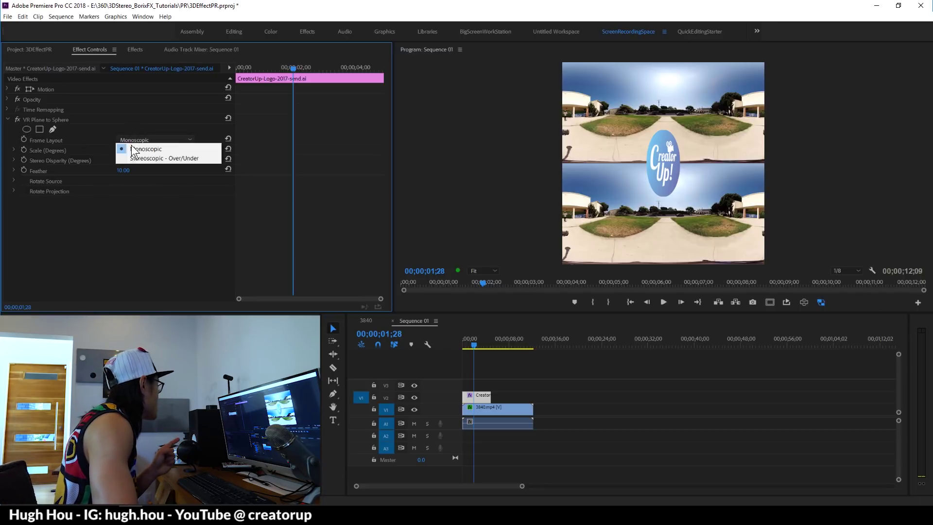
pyautogui.click(137, 159)
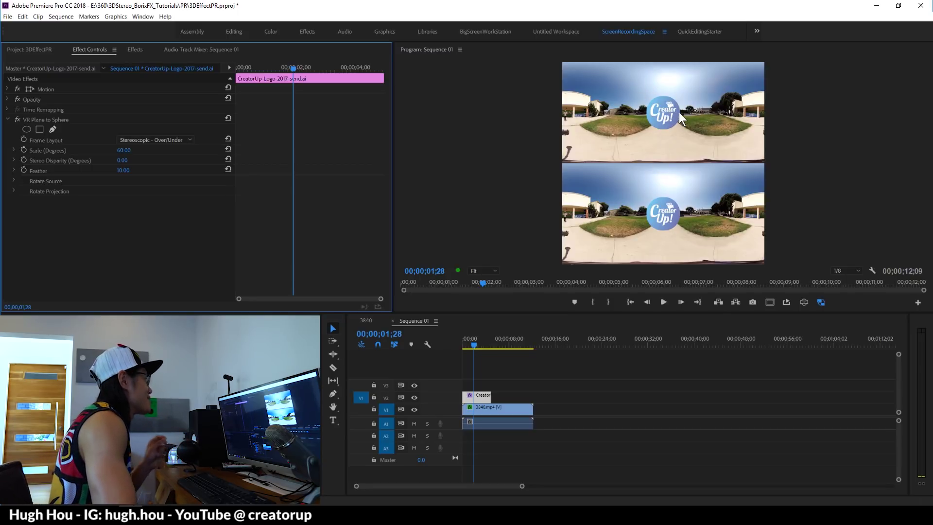
pyautogui.click(124, 150)
pyautogui.write('30')
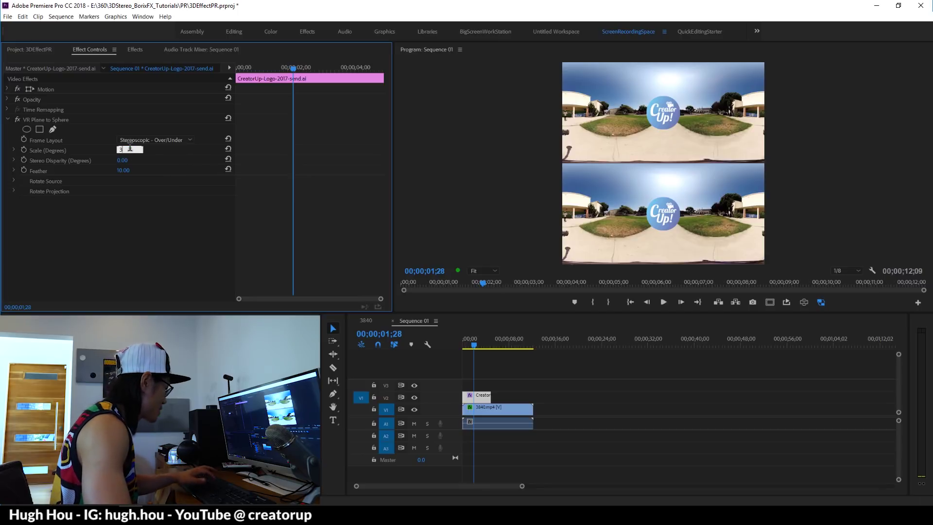
pyautogui.press('Return')
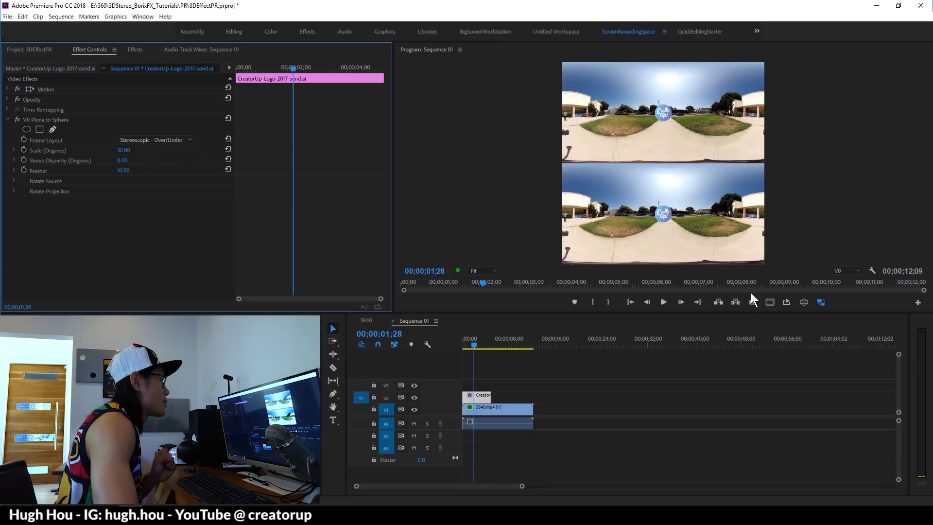
# Preview the logo in the VR video display and return to the flat over/under view
pyautogui.click(802, 301)
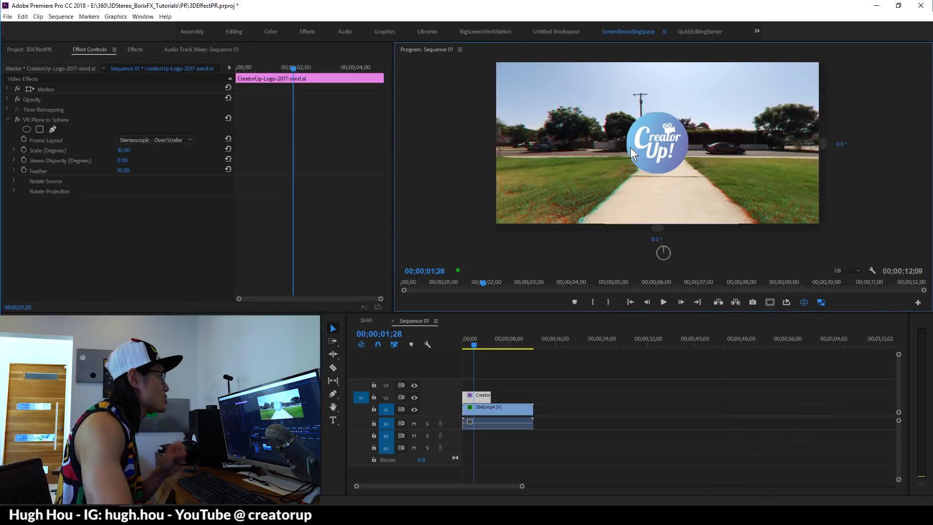
pyautogui.moveTo(591, 159); pyautogui.dragTo(590, 134)
pyautogui.click(803, 302)
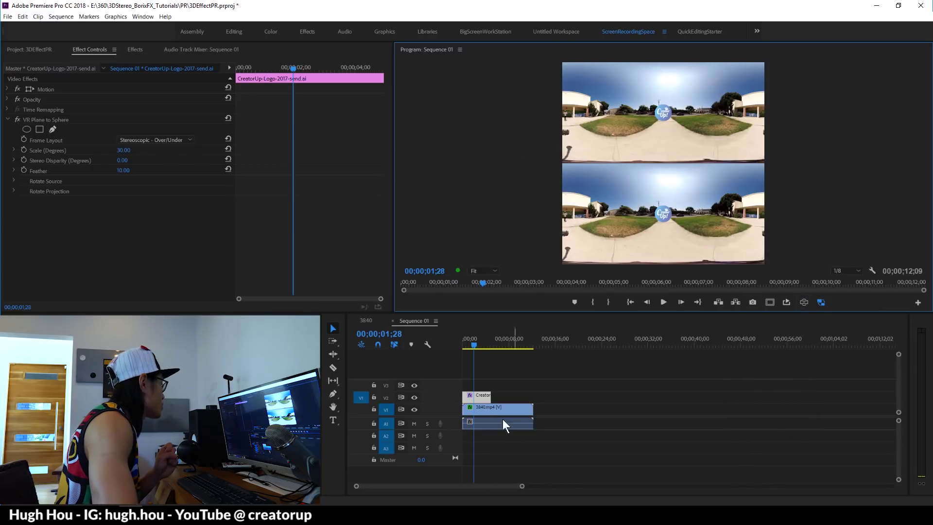
# Remove VR Rotate Sphere from the 3840.mp4 clip and look at the logo against the building in the VR video display
pyautogui.click(495, 407)
pyautogui.click(49, 120)
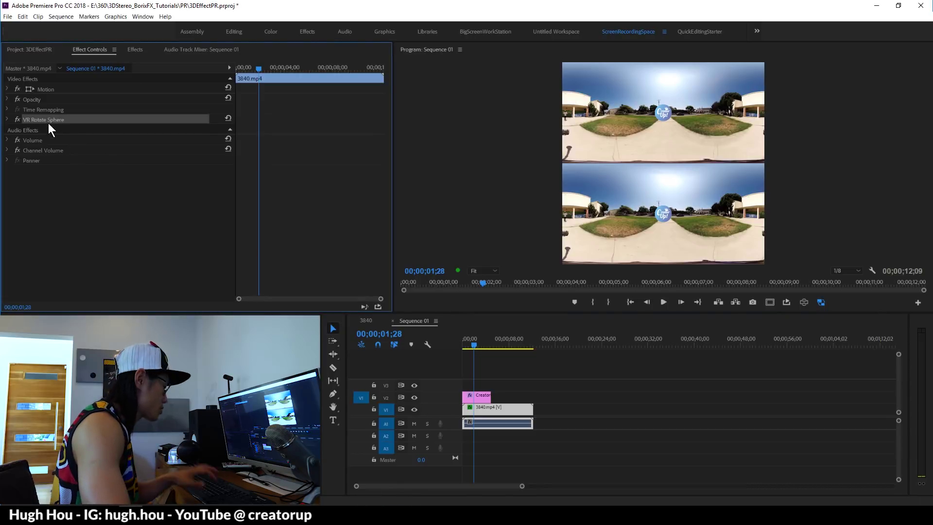
pyautogui.press('Delete')
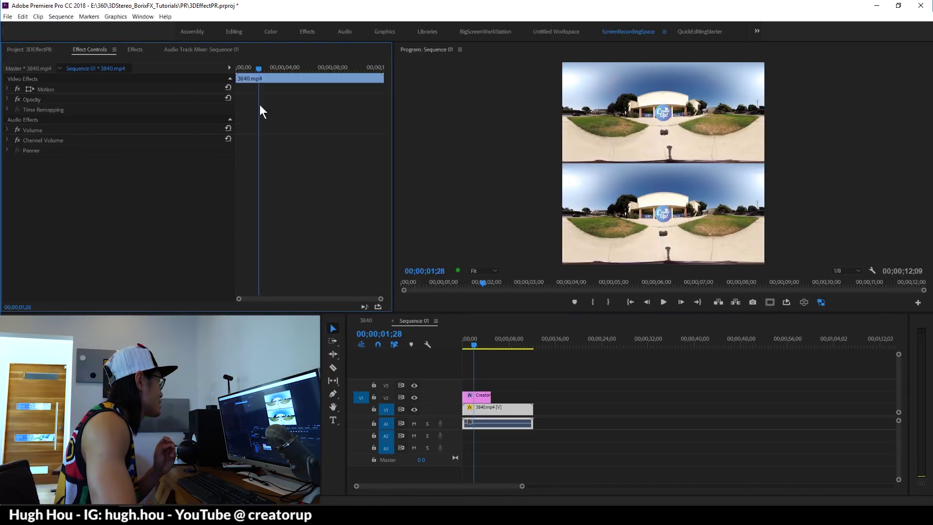
pyautogui.click(804, 302)
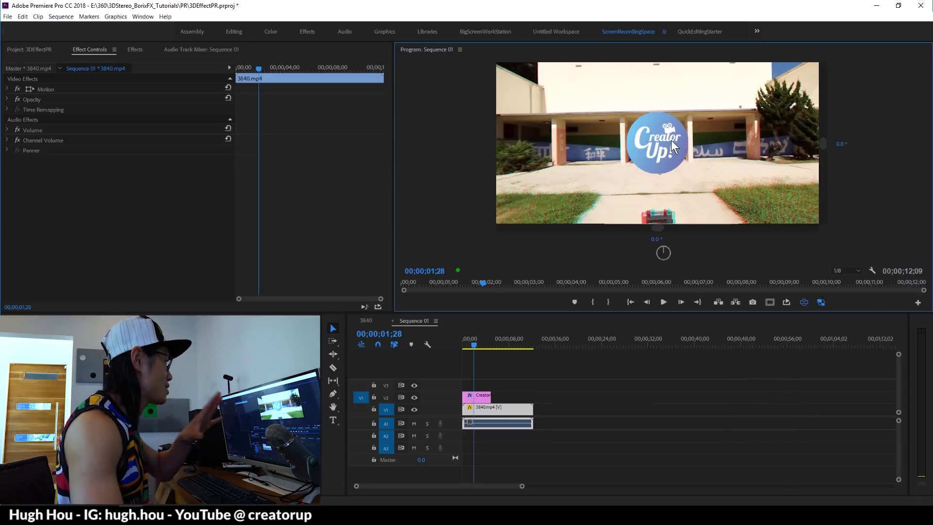
pyautogui.moveTo(748, 182); pyautogui.dragTo(721, 159)
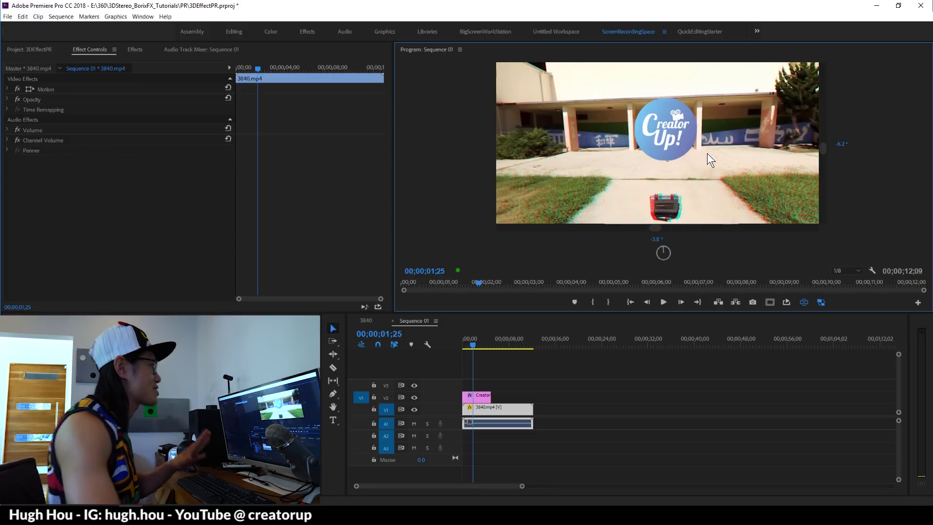
# Check the stereoscopic view option in the VR Video Settings, close the dialog and examine the logo's depth in the anaglyph preview
pyautogui.rightClick(715, 167)
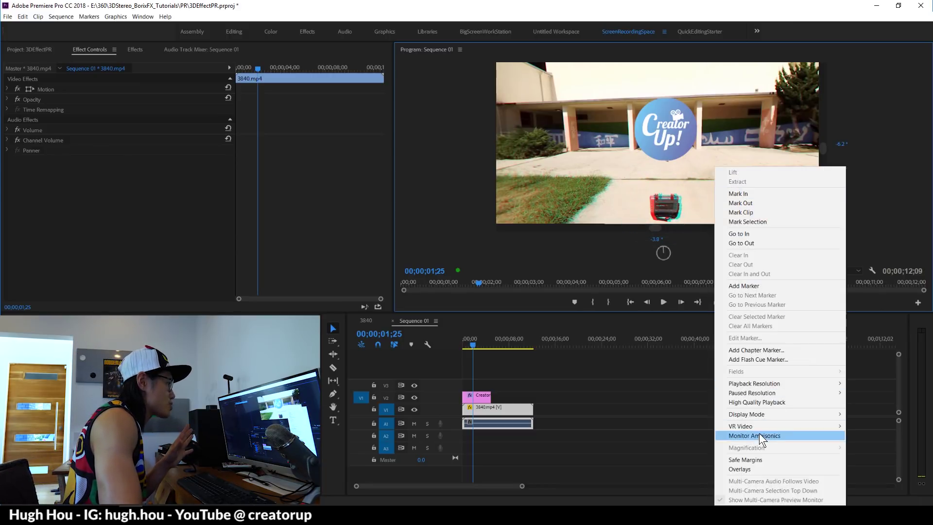
pyautogui.moveTo(759, 429)
pyautogui.click(641, 453)
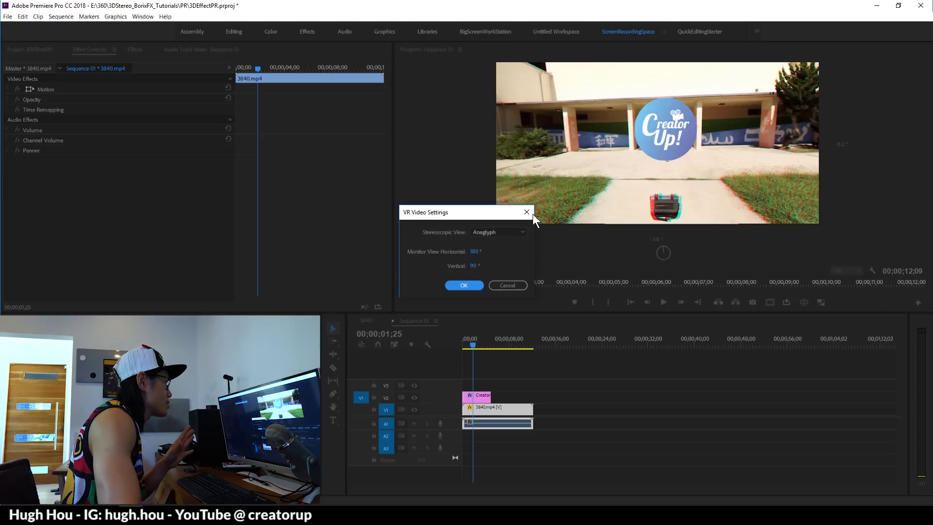
pyautogui.click(533, 214)
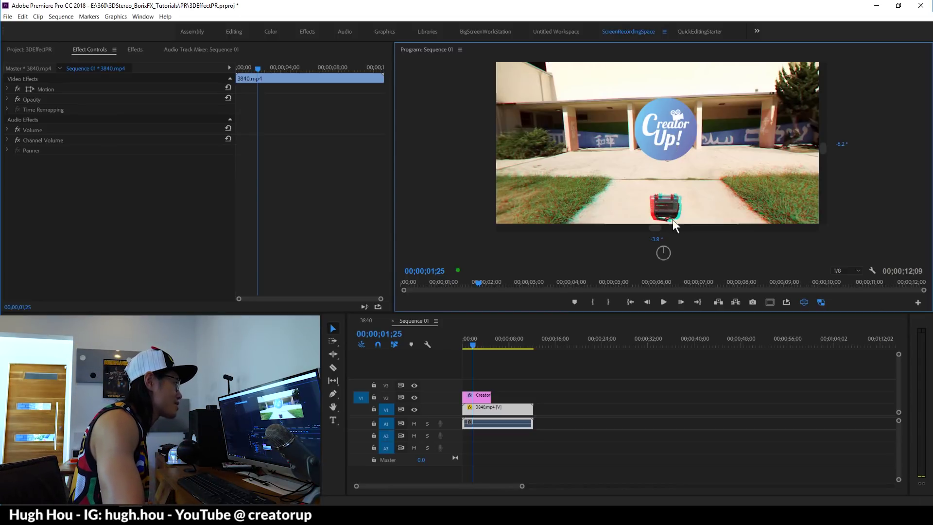
pyautogui.click(605, 211)
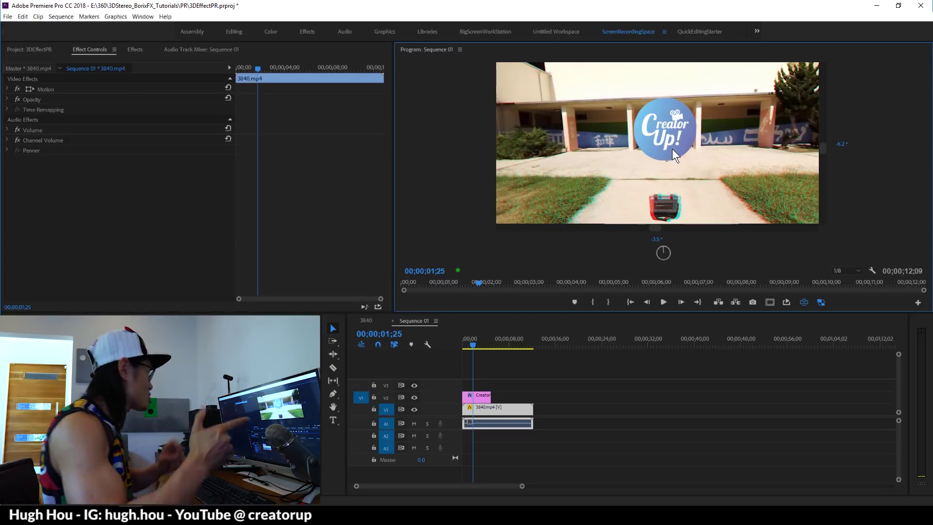
pyautogui.click(89, 164)
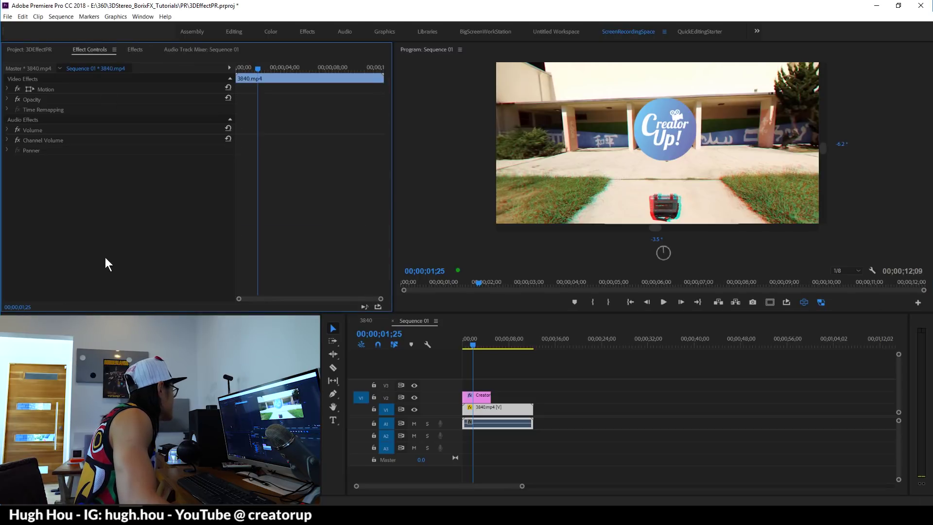
# Try stereo disparities of 2.00 and 3.00 degrees in VR Plane to Sphere on the logo clip
pyautogui.click(479, 395)
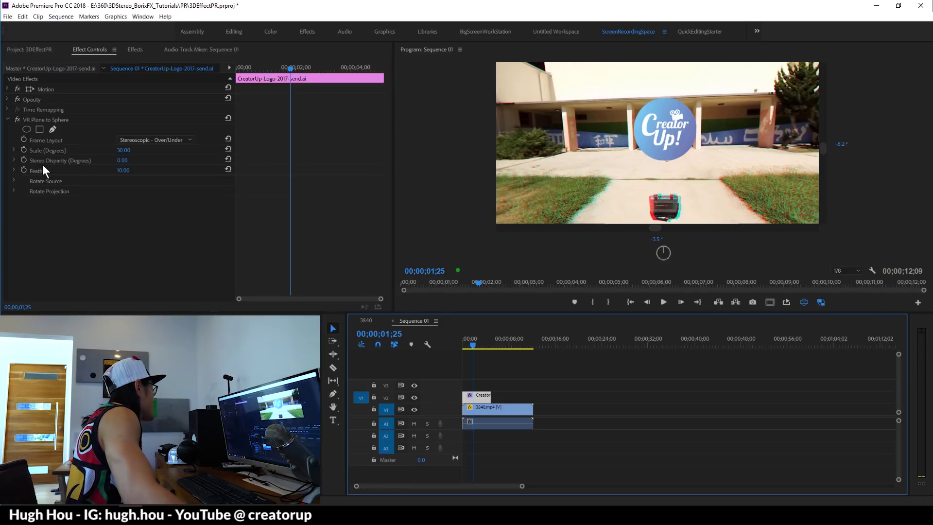
pyautogui.click(122, 161)
pyautogui.write('3')
pyautogui.press('Return')
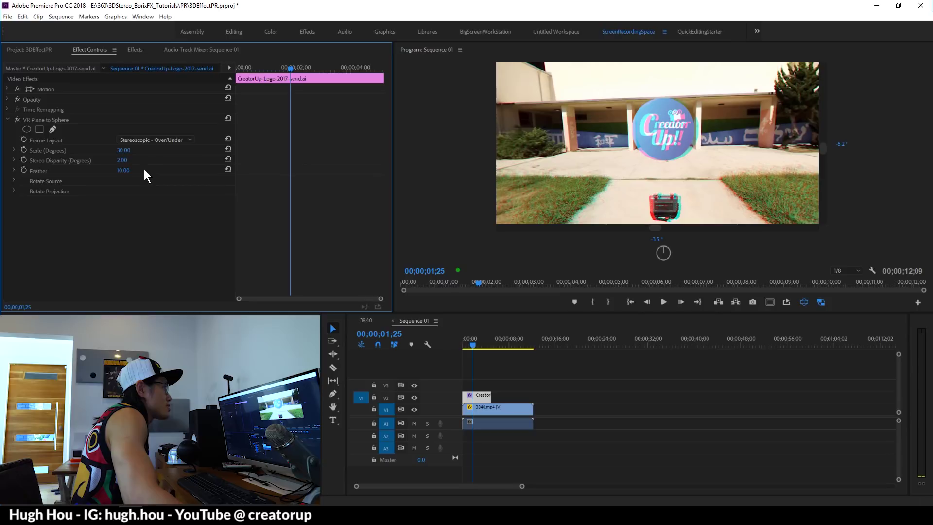
pyautogui.click(122, 161)
pyautogui.write('4')
pyautogui.press('Return')
pyautogui.hotkey('ctrl', 'z')
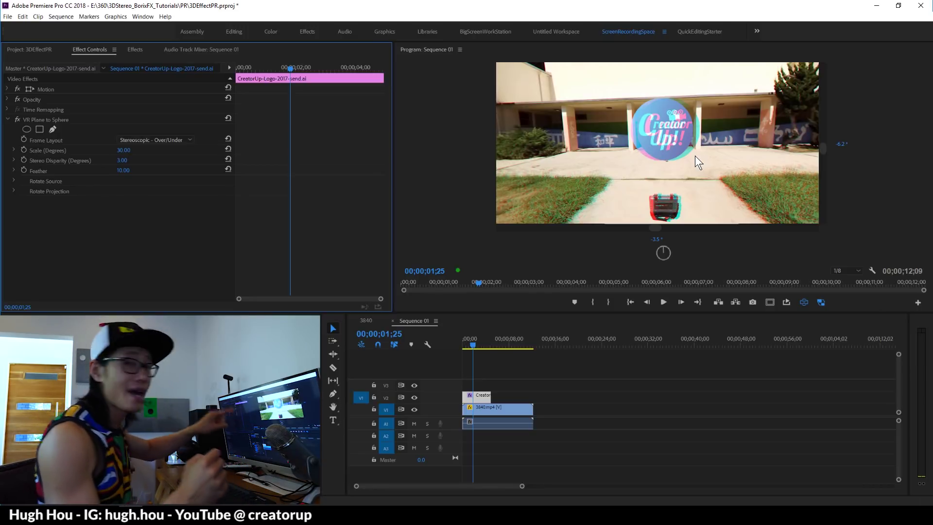
# Enable keyframing for the logo's stereo disparity at the start of the sequence and set that keyframe to 0
pyautogui.click(521, 352)
pyautogui.press('Home')
pyautogui.moveTo(465, 345); pyautogui.dragTo(462, 345)
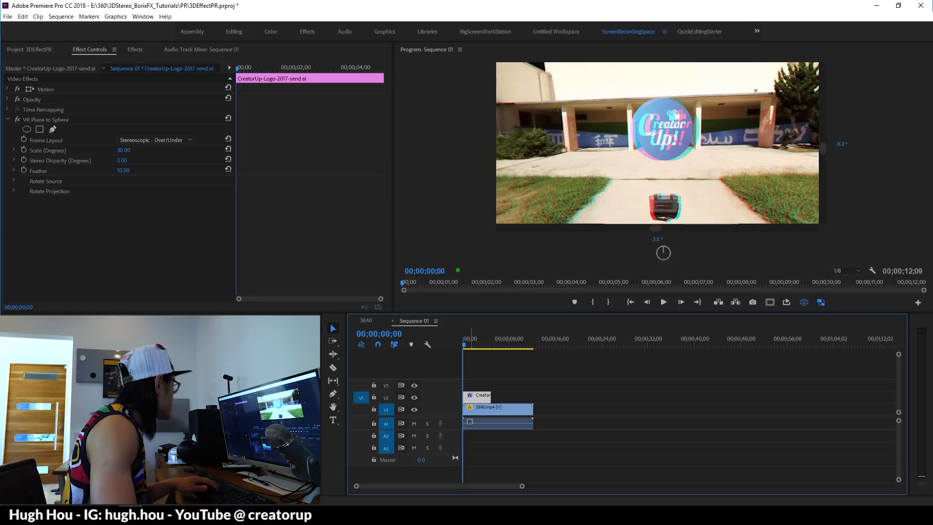
pyautogui.click(23, 160)
pyautogui.moveTo(121, 160); pyautogui.dragTo(128, 160)
pyautogui.click(126, 161)
pyautogui.write('0')
pyautogui.press('Return')
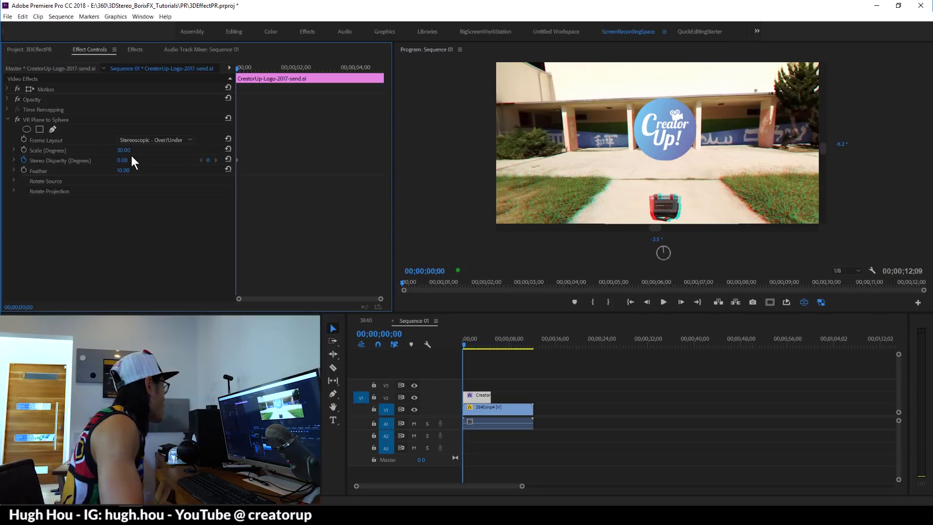
# Set the logo's VR Plane to Sphere scale to 5 degrees
pyautogui.click(124, 150)
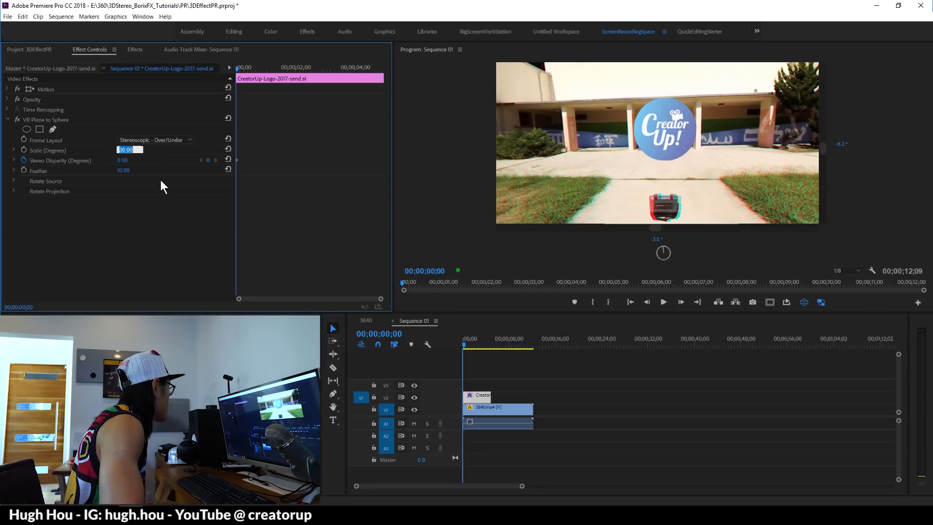
pyautogui.write('5')
pyautogui.press('Return')
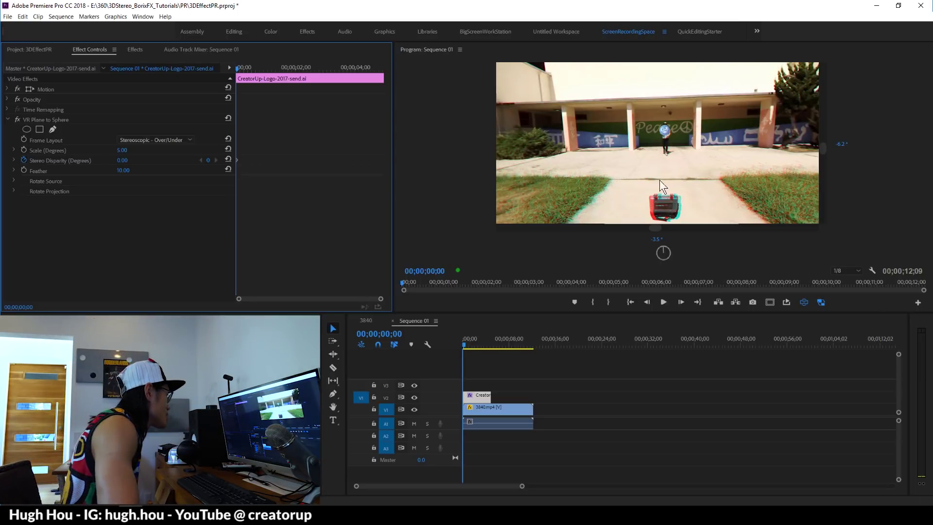
# Add a stereo disparity keyframe of 4 degrees for the logo at 00;00;03;26
pyautogui.moveTo(466, 345); pyautogui.dragTo(485, 346)
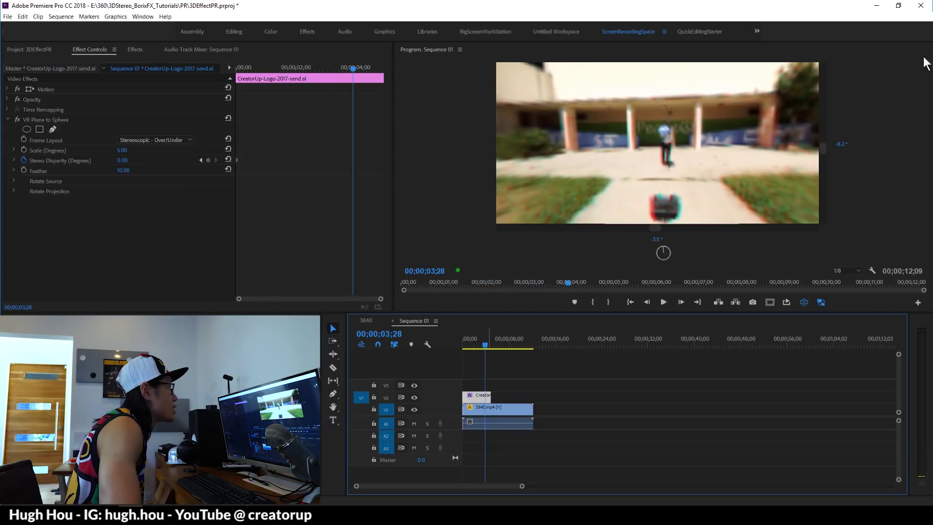
pyautogui.click(484, 345)
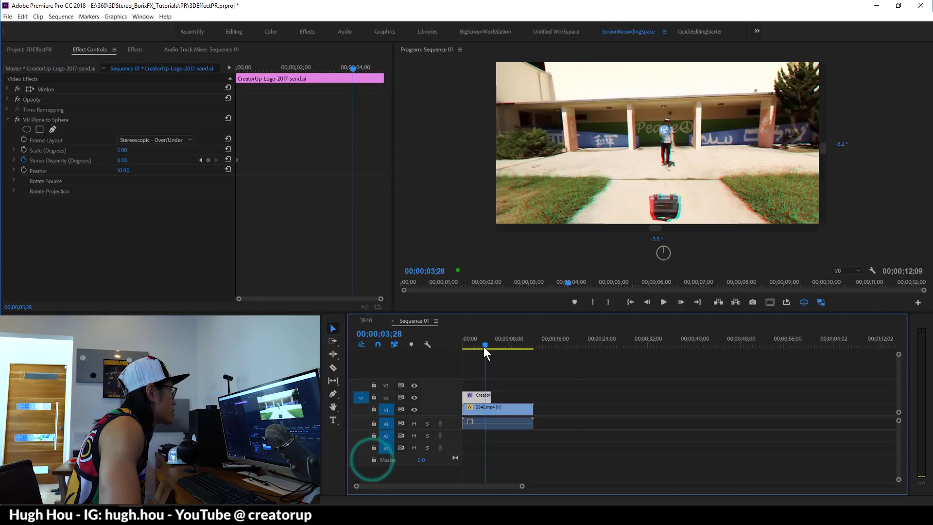
pyautogui.click(122, 160)
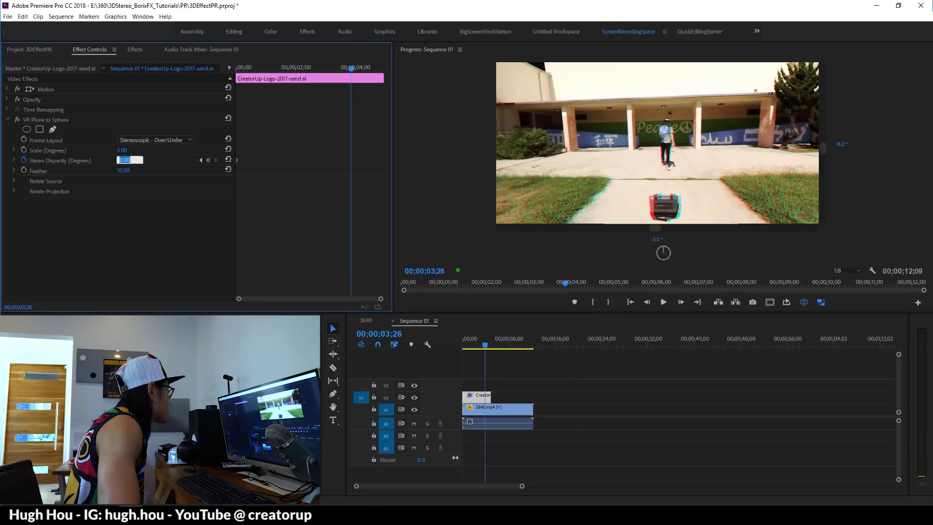
pyautogui.write('4')
pyautogui.press('Return')
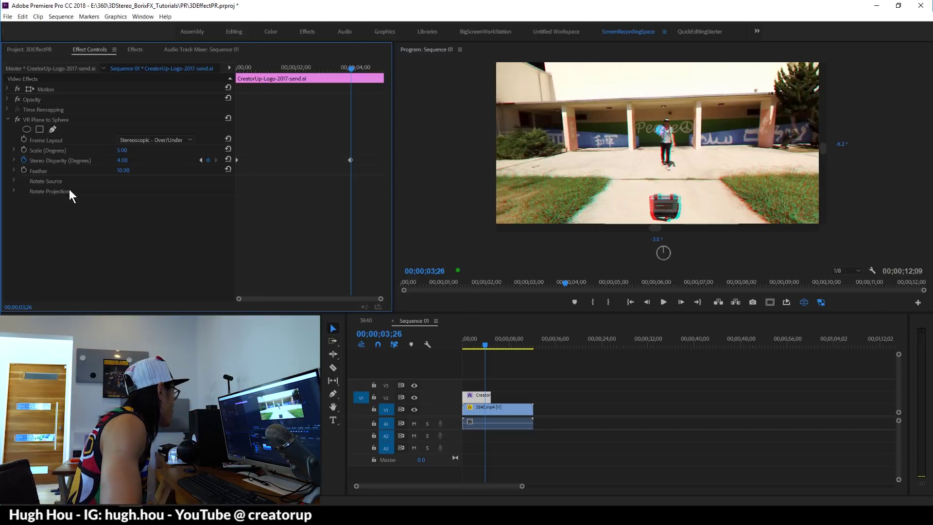
# Enable scale keyframing for the logo at the sequence start and add a 30-degree scale keyframe at 00;00;03;26
pyautogui.click(200, 160)
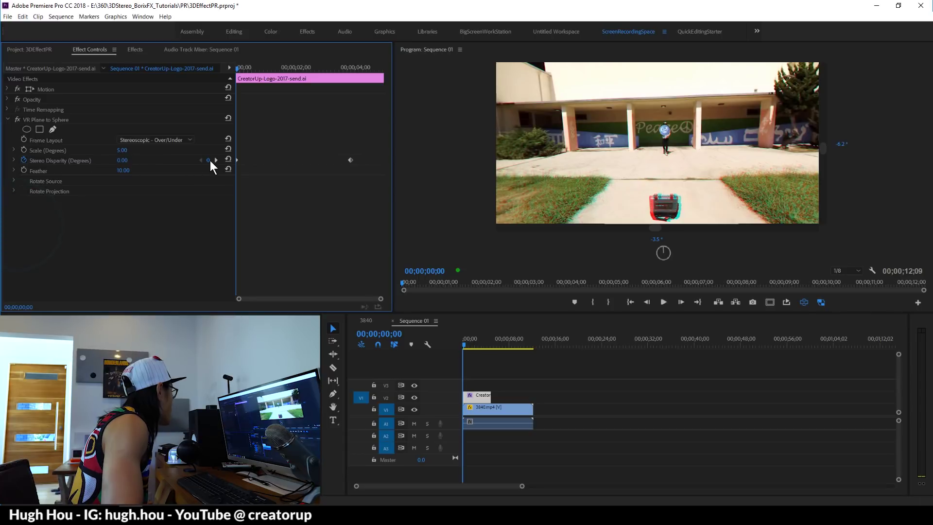
pyautogui.click(23, 149)
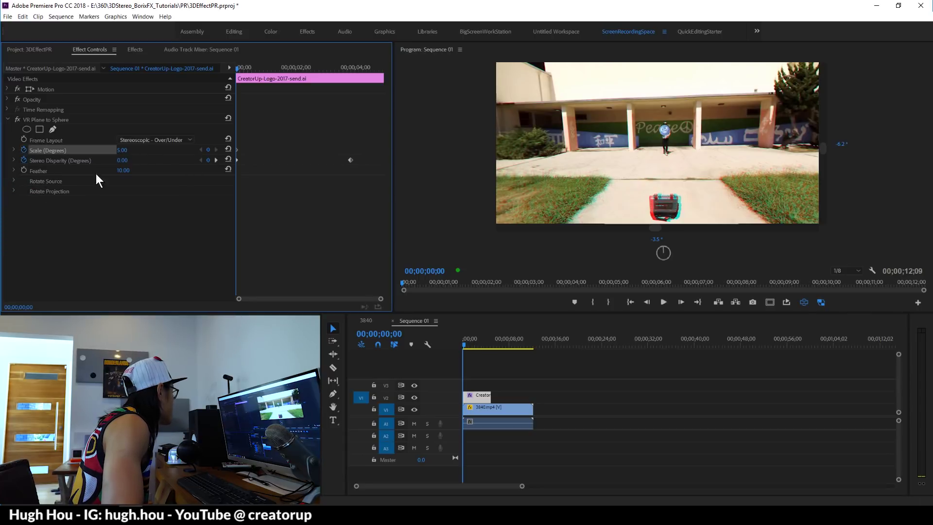
pyautogui.click(215, 159)
pyautogui.click(129, 149)
pyautogui.write('30')
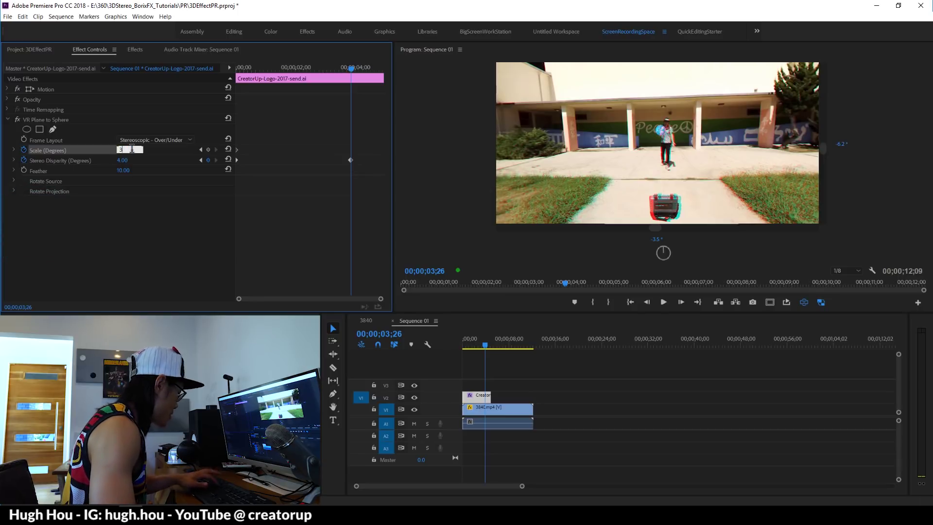
pyautogui.press('Return')
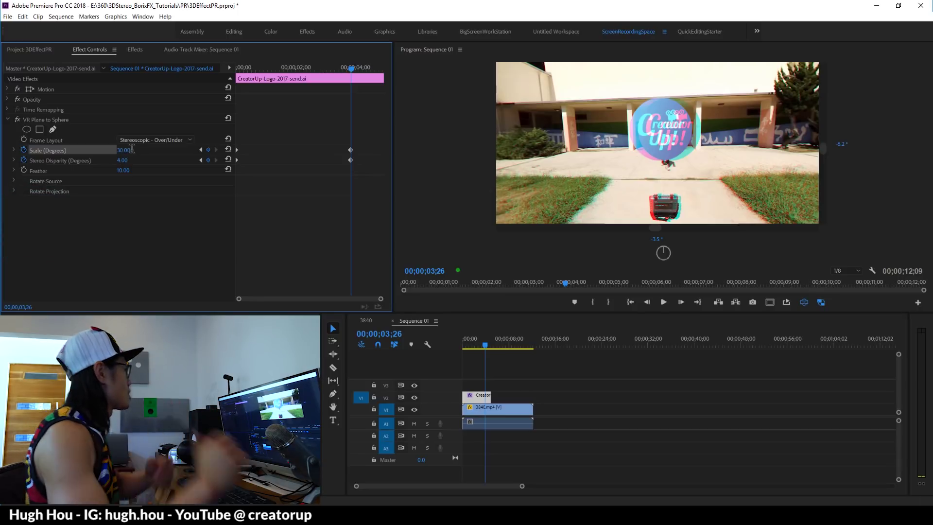
# Play back and scrub through the logo's scale and stereo disparity animation from the sequence start
pyautogui.moveTo(489, 348); pyautogui.dragTo(445, 344)
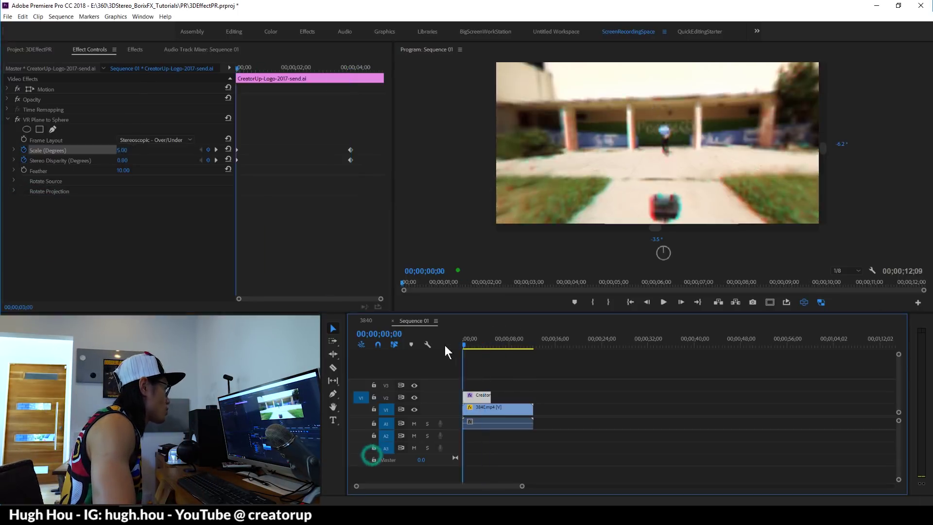
pyautogui.press('space')
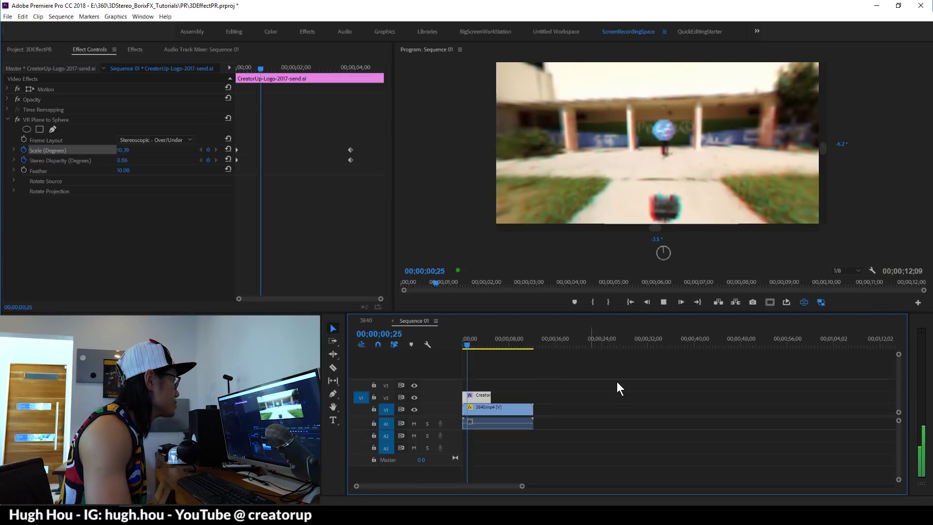
pyautogui.click(579, 372)
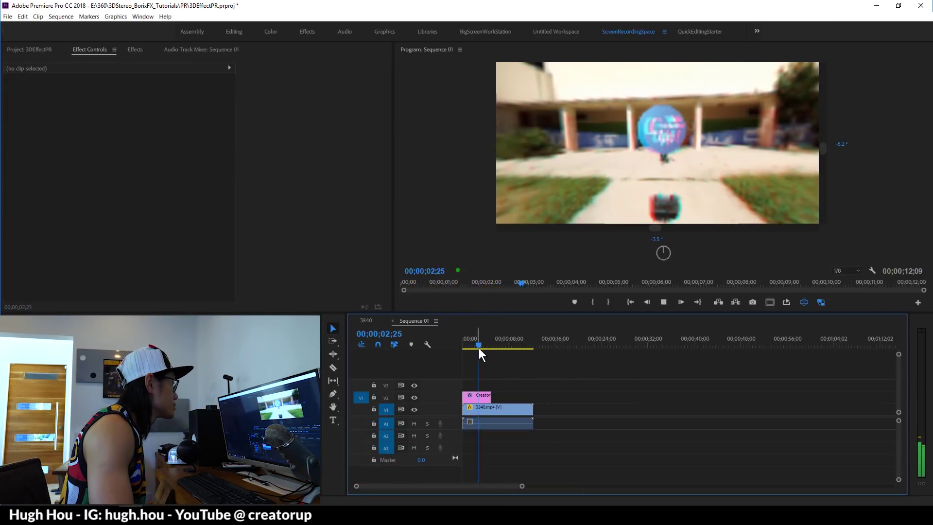
pyautogui.moveTo(485, 350); pyautogui.dragTo(468, 348)
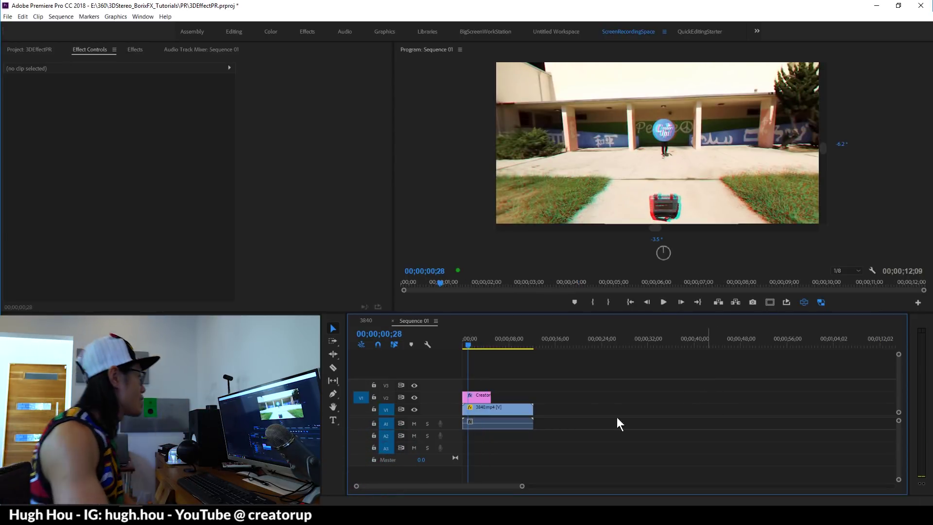
pyautogui.click(478, 348)
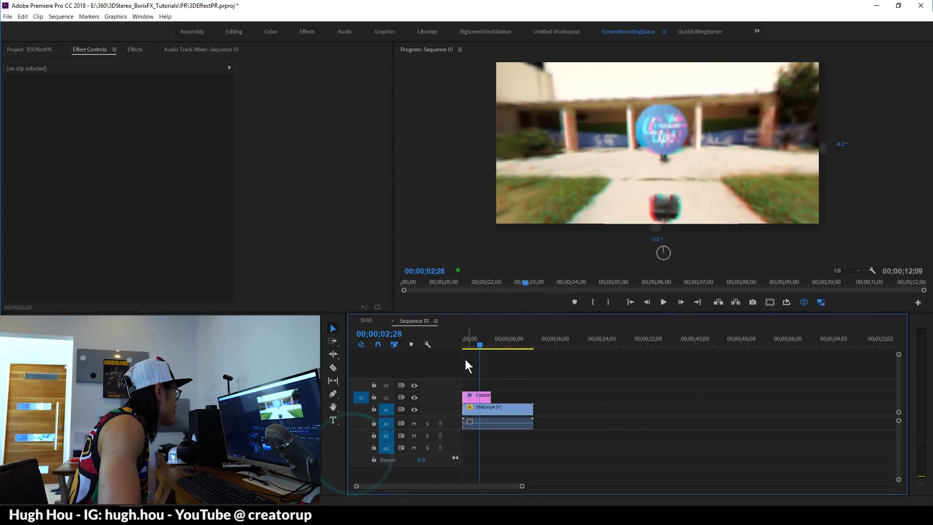
pyautogui.press('space')
# Trim the end of the logo clip to 00;00;03;25 and apply a Cross Dissolve at that end
pyautogui.click(487, 400)
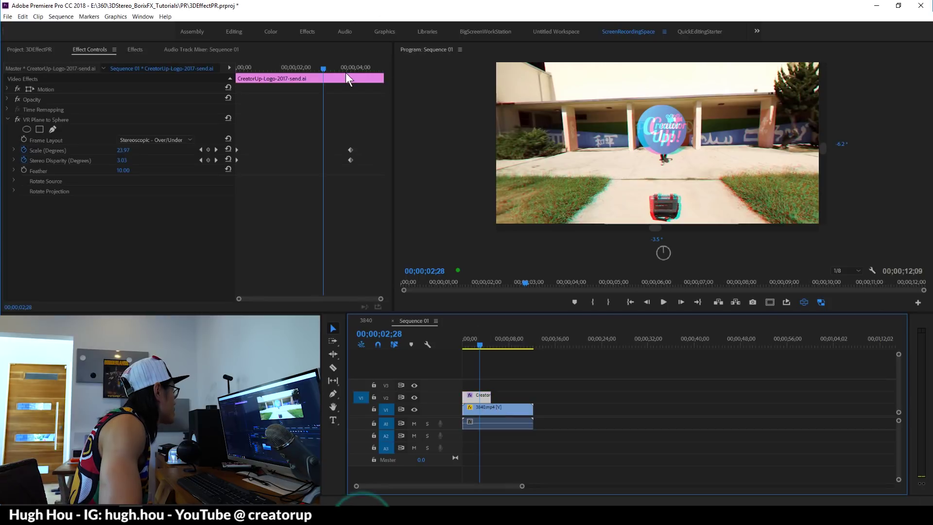
pyautogui.click(173, 110)
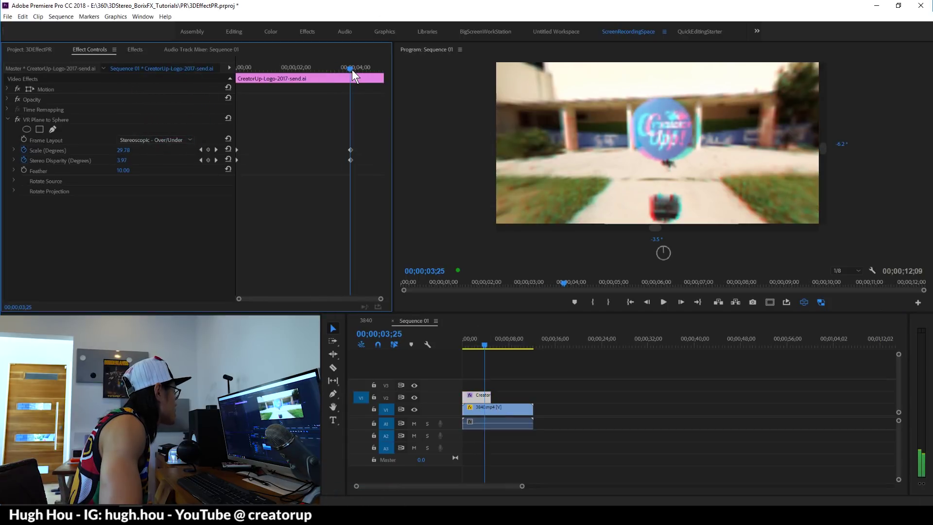
pyautogui.moveTo(494, 394); pyautogui.dragTo(485, 395)
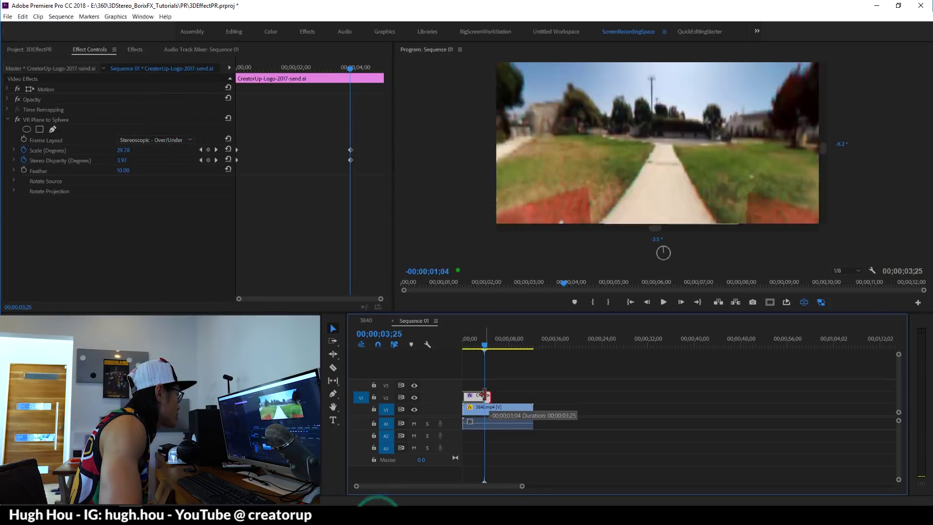
pyautogui.press('=')
pyautogui.click(135, 49)
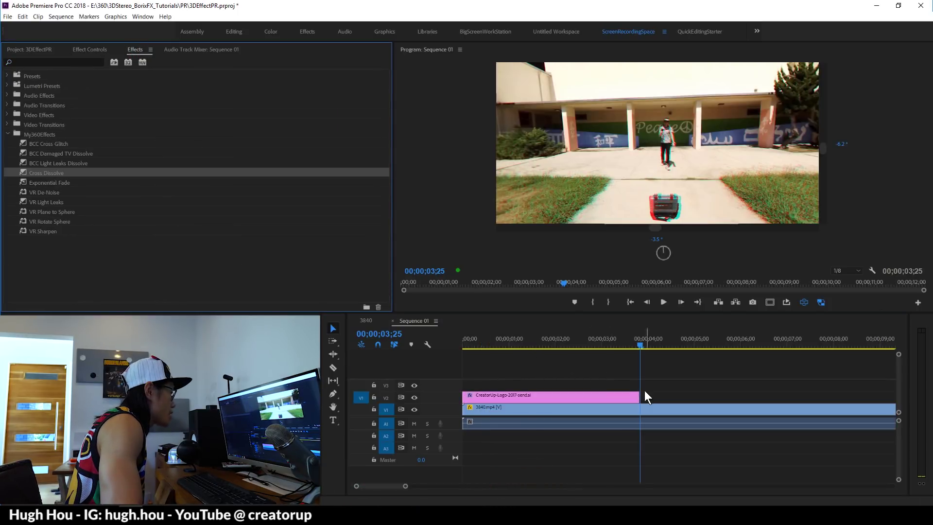
# Mark a range from the sequence start to 00;00;04;15, render it and play it back
pyautogui.moveTo(639, 345); pyautogui.dragTo(417, 341)
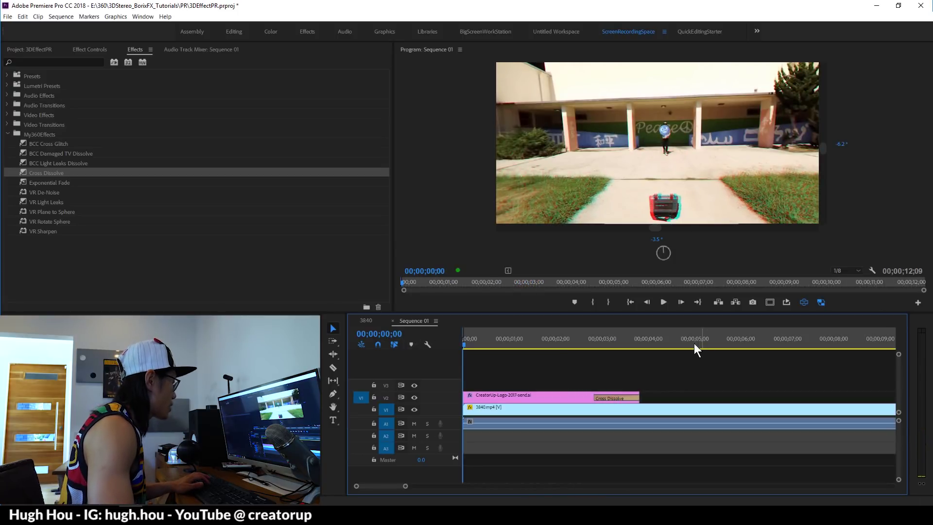
pyautogui.click(669, 341)
pyautogui.press('o')
pyautogui.press('space')
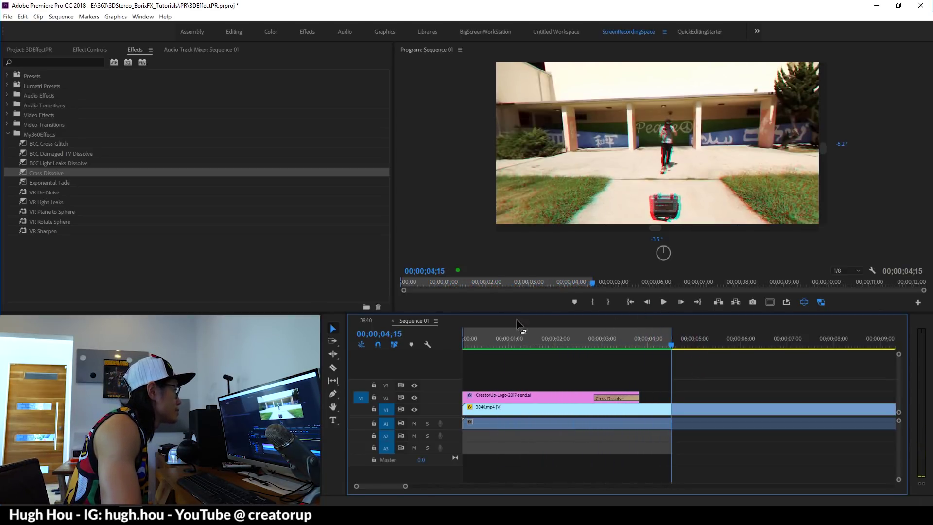
# Apply a Cross Dissolve to the start of the logo clip and render the marked range again
pyautogui.click(485, 346)
pyautogui.moveTo(488, 346); pyautogui.dragTo(459, 344)
pyautogui.moveTo(30, 172); pyautogui.dragTo(479, 396)
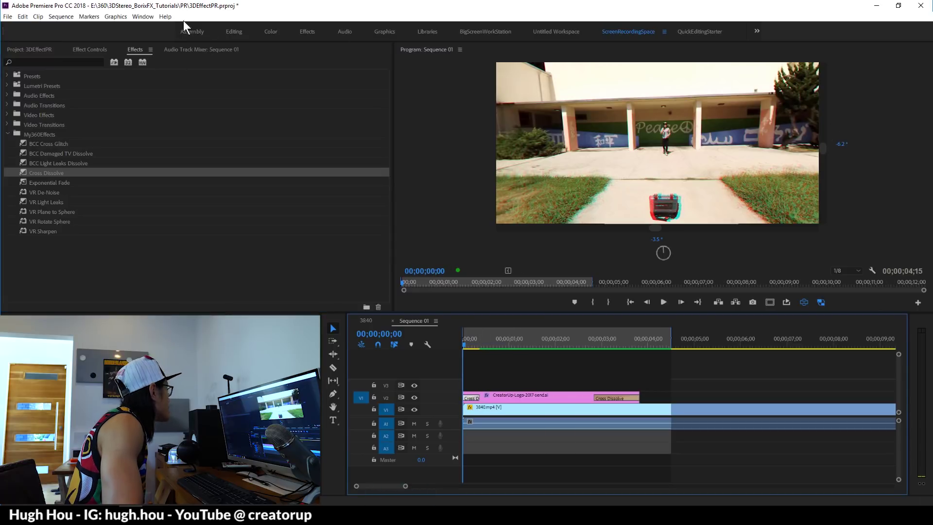
pyautogui.click(61, 16)
pyautogui.click(92, 48)
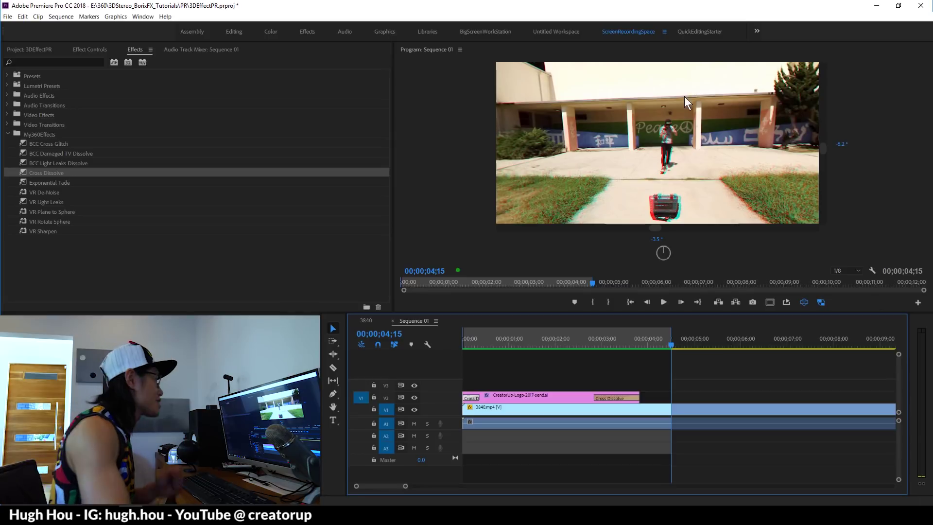
# Scrub through the rendered logo animation up to 00;00;03;27
pyautogui.click(588, 340)
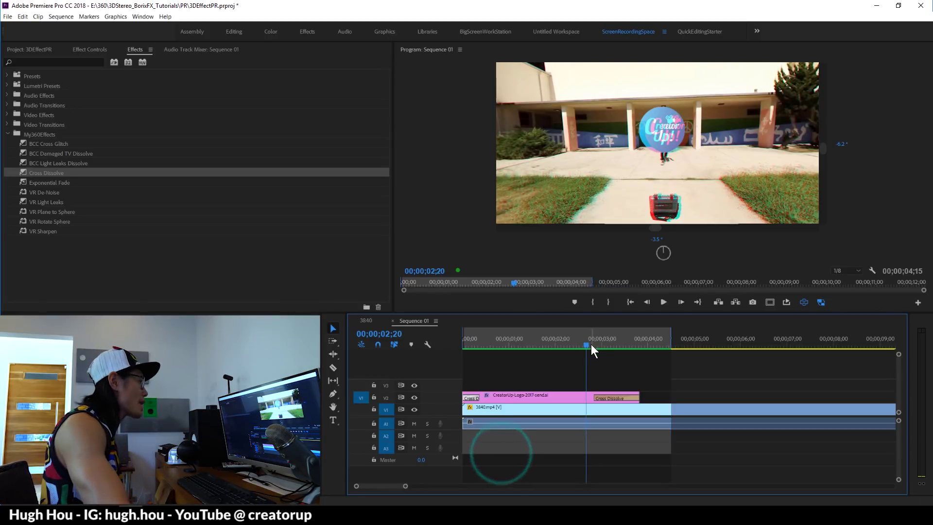
pyautogui.click(612, 345)
pyautogui.moveTo(617, 350); pyautogui.dragTo(643, 348)
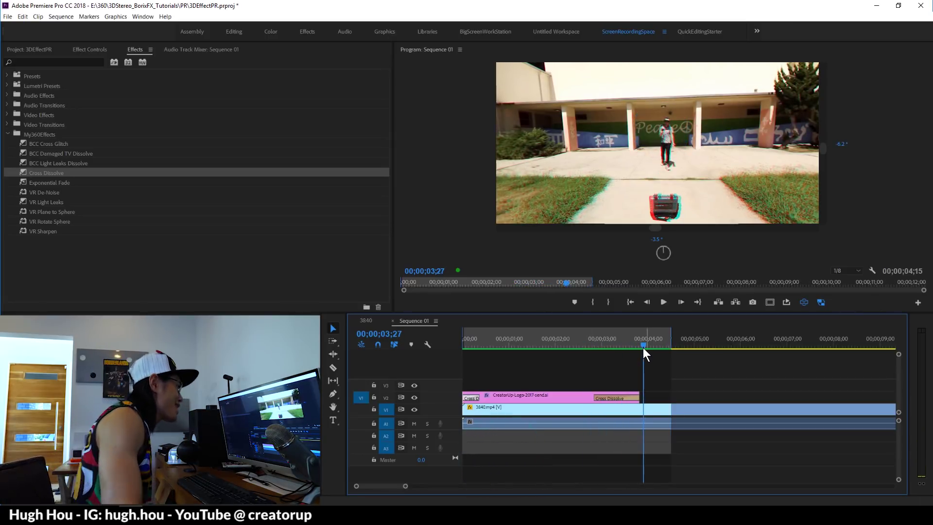
# Compare the flat over/under frame with the VR view and look down at the tripod on the ground
pyautogui.click(803, 302)
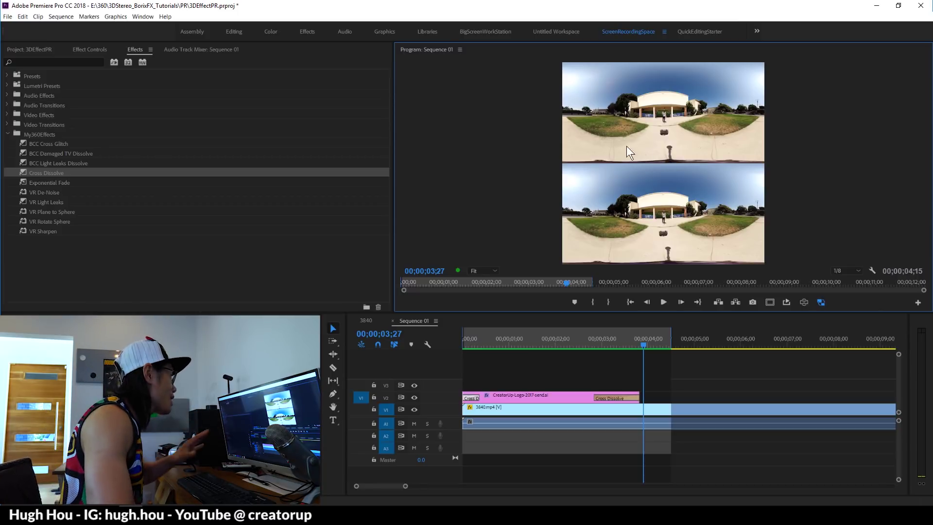
pyautogui.click(803, 301)
pyautogui.moveTo(654, 171); pyautogui.dragTo(698, 122)
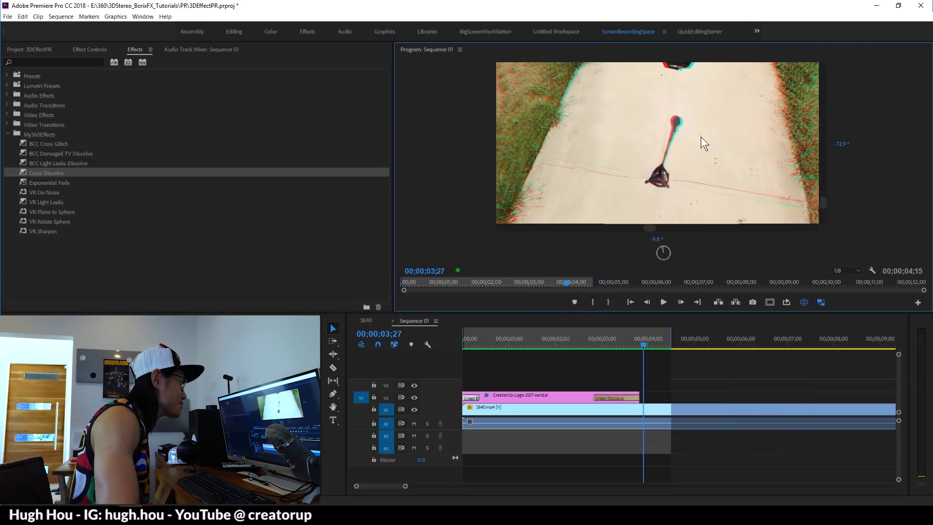
pyautogui.moveTo(676, 131); pyautogui.dragTo(661, 142)
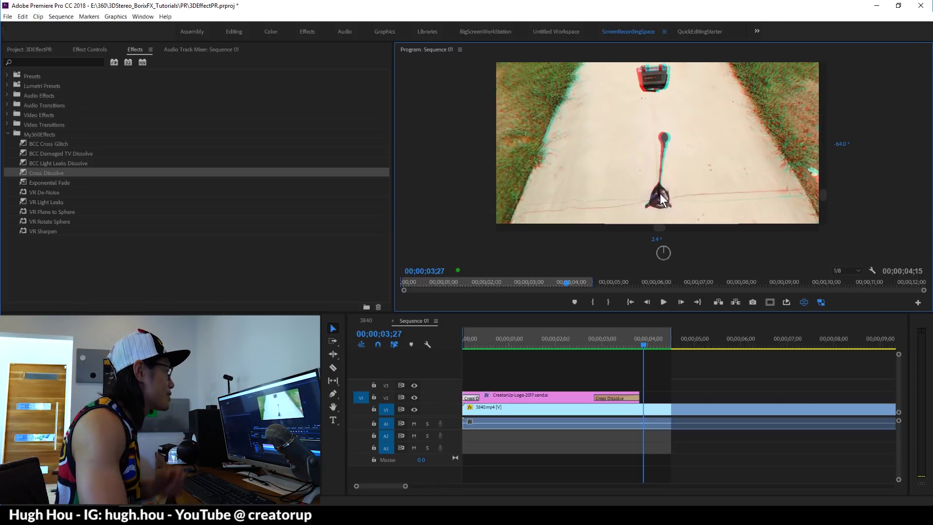
pyautogui.moveTo(692, 186); pyautogui.dragTo(648, 168)
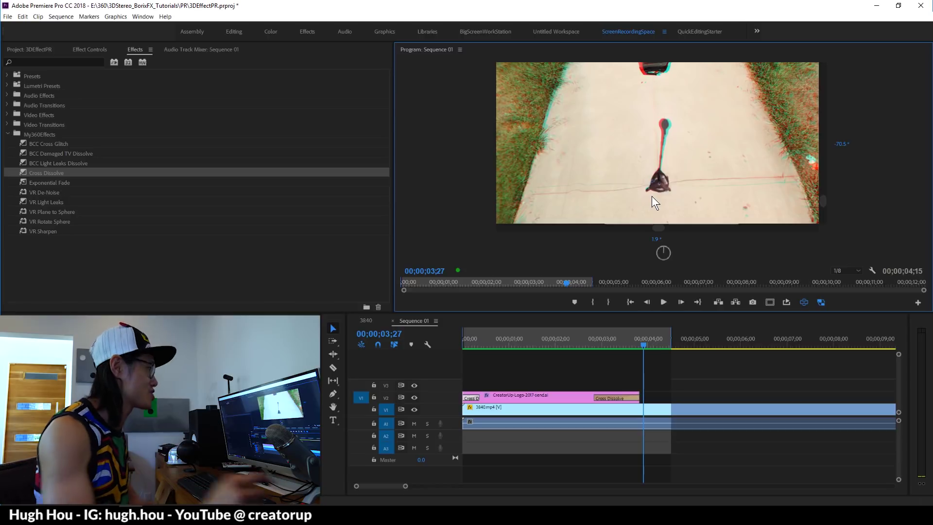
# Switch off the VR view, hide the logo track, and export the frame at 00;00;02;09 as a TIFF still
pyautogui.click(804, 302)
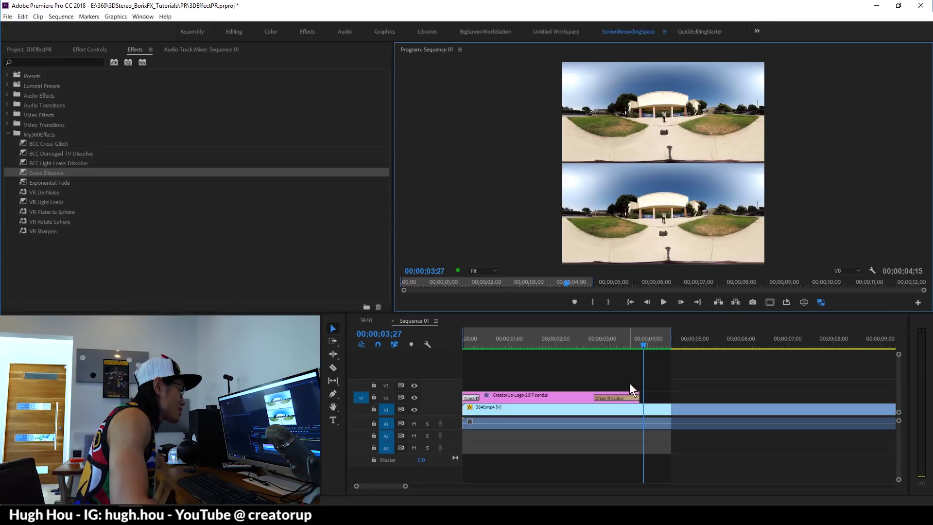
pyautogui.click(413, 396)
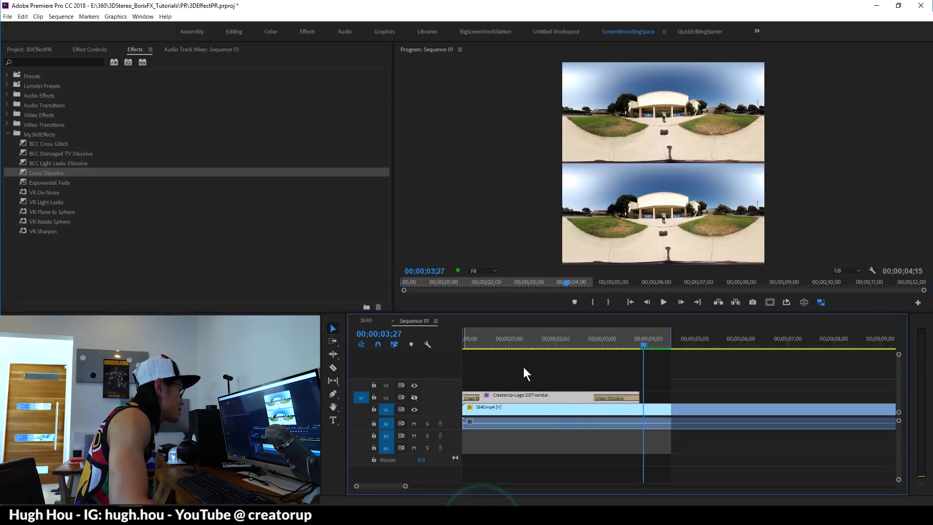
pyautogui.click(566, 347)
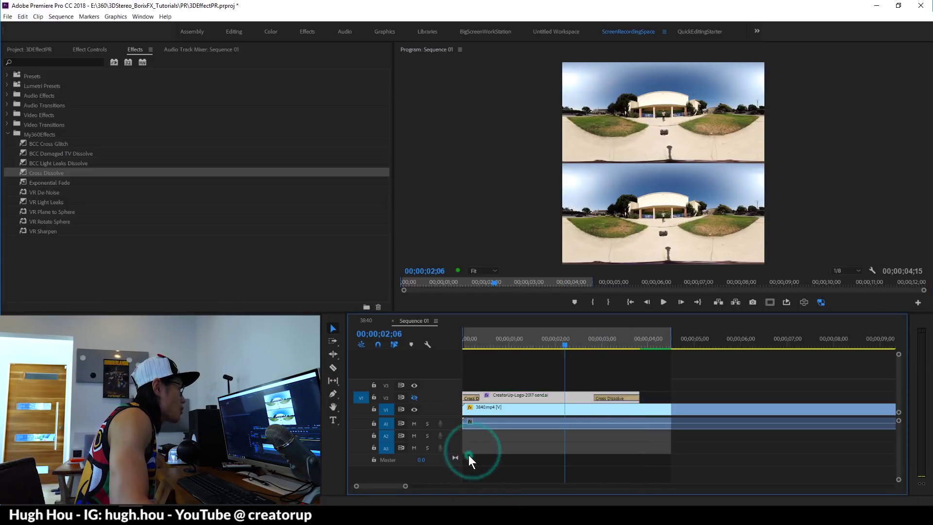
pyautogui.moveTo(565, 343); pyautogui.dragTo(566, 343)
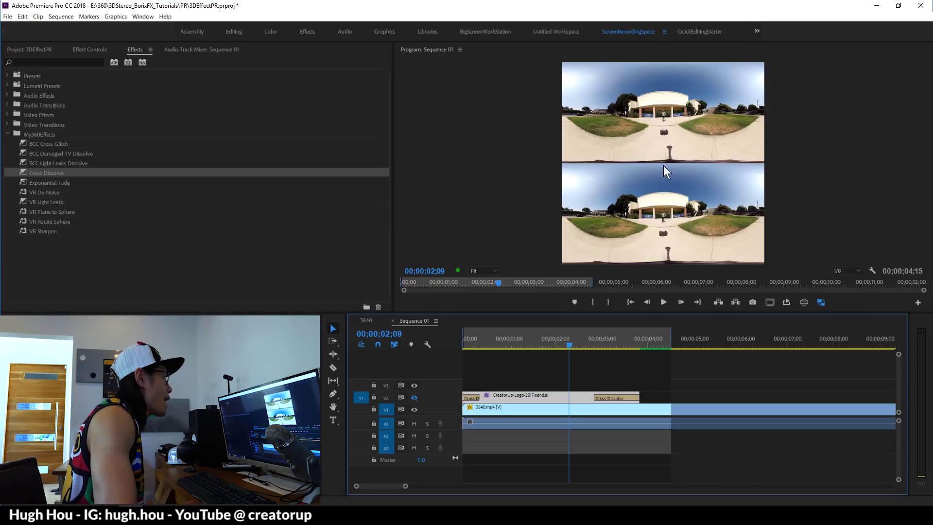
pyautogui.click(752, 302)
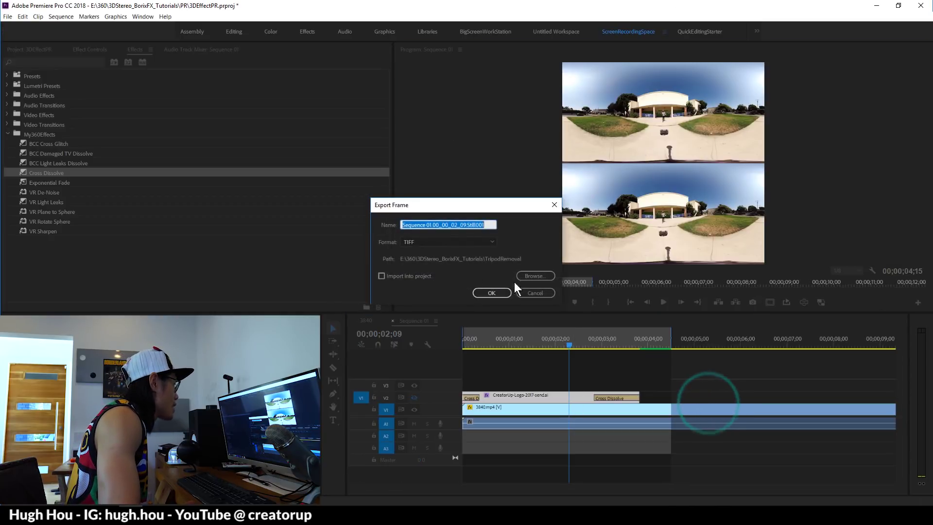
pyautogui.click(493, 293)
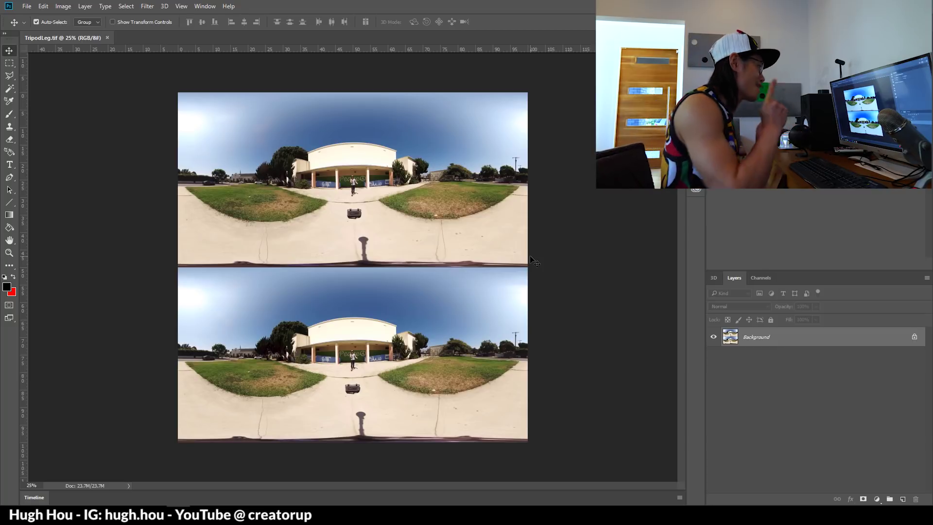
# In Photoshop, add a guide layout with 0 columns and 2 rows to TripodLeg.tif
pyautogui.click(181, 6)
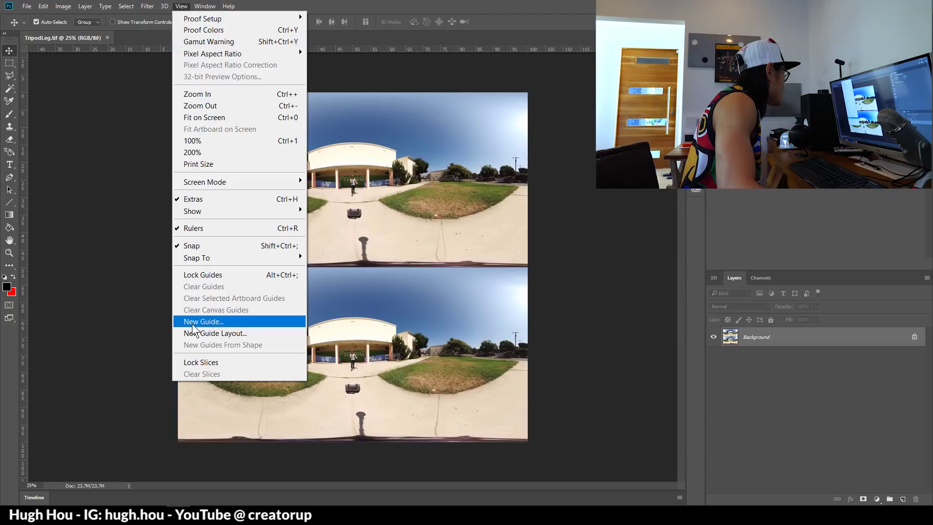
pyautogui.click(221, 334)
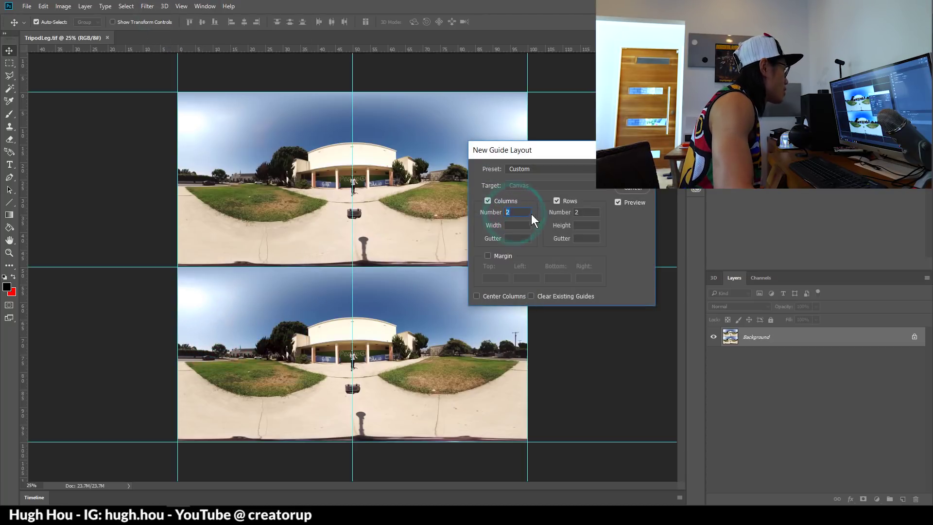
pyautogui.write('90')
pyautogui.doubleClick(508, 212)
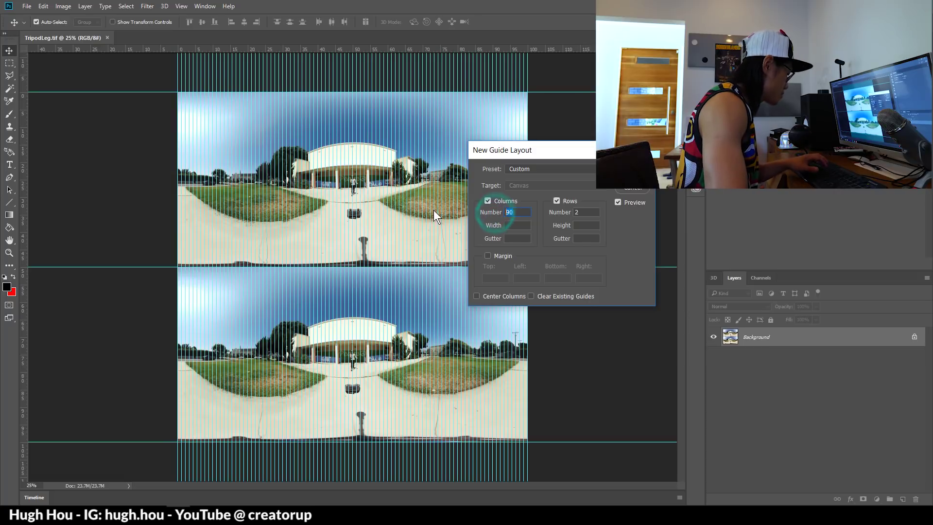
pyautogui.write('0')
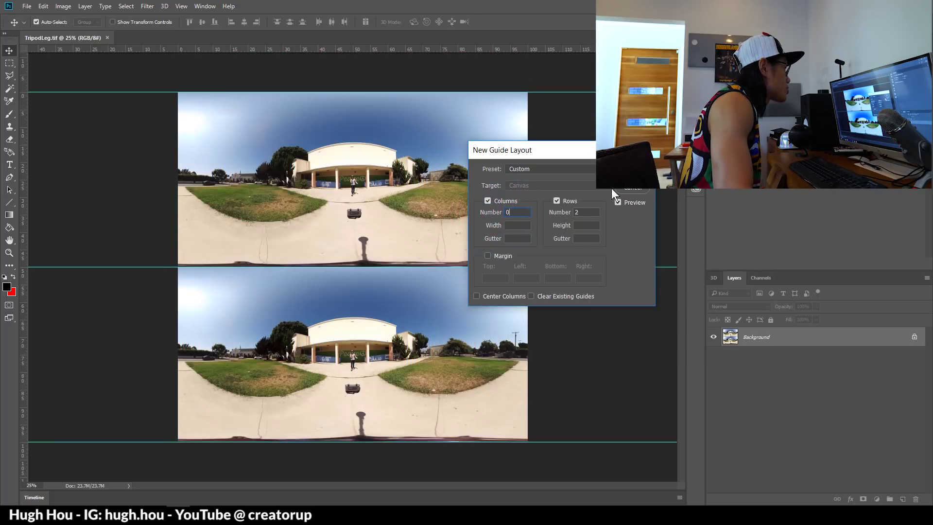
pyautogui.press('Return')
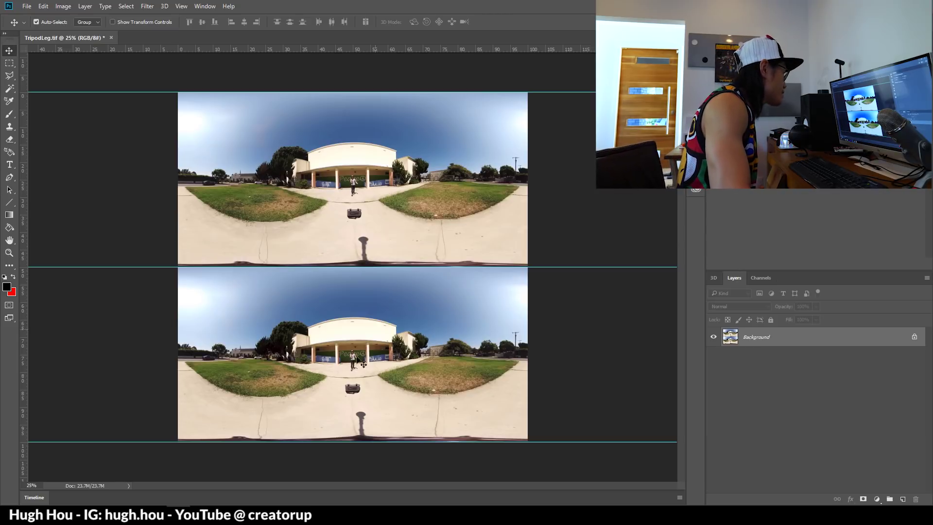
# Select and copy the upper eye image down to the middle guide, and paste it into a new 2880 x 1440 px document
pyautogui.click(9, 63)
pyautogui.moveTo(167, 88); pyautogui.dragTo(555, 267)
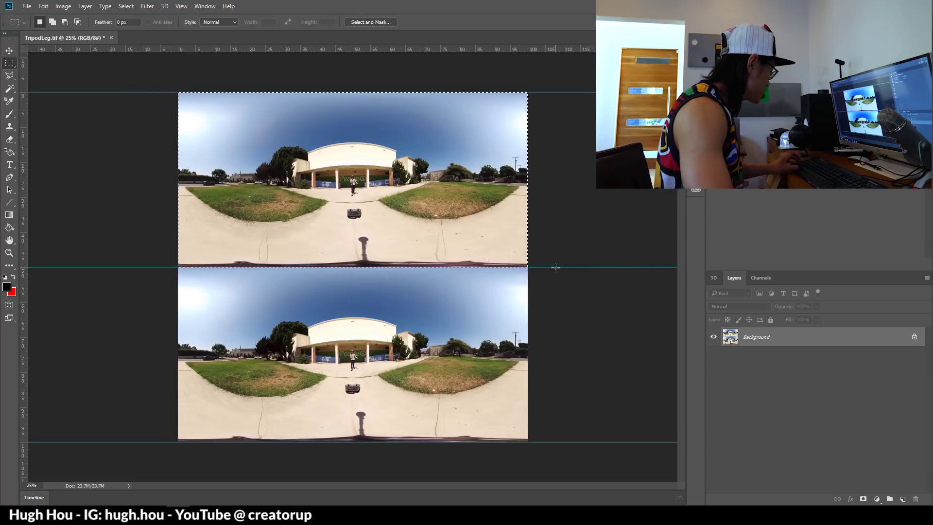
pyautogui.click(27, 6)
pyautogui.click(28, 7)
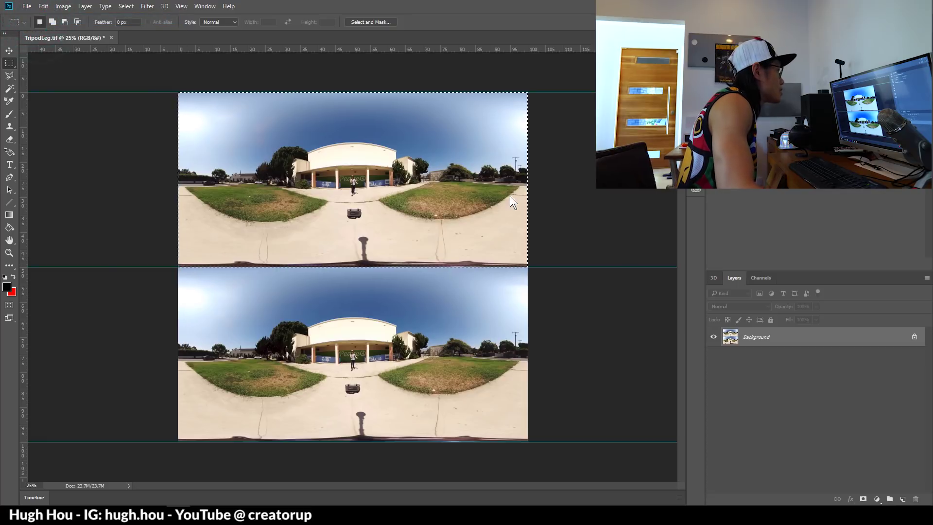
pyautogui.hotkey('ctrl', 'n')
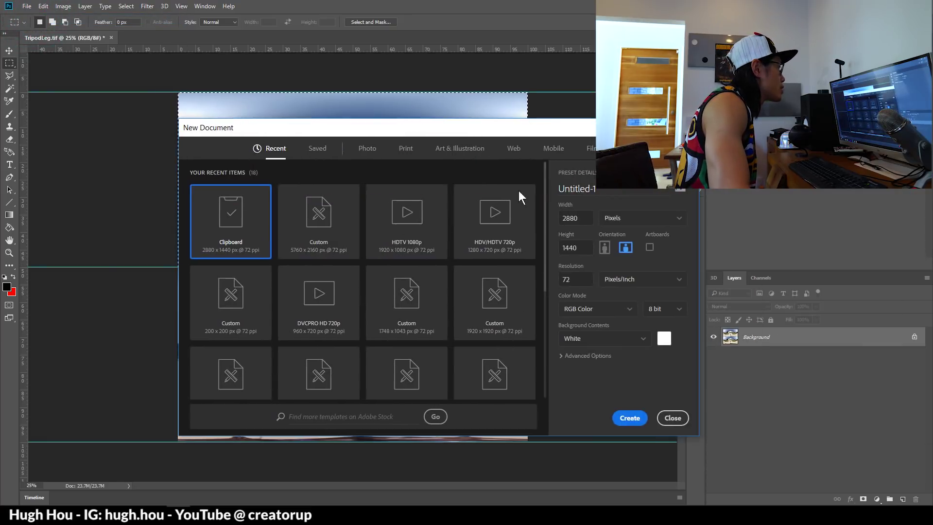
pyautogui.moveTo(553, 127); pyautogui.dragTo(560, 81)
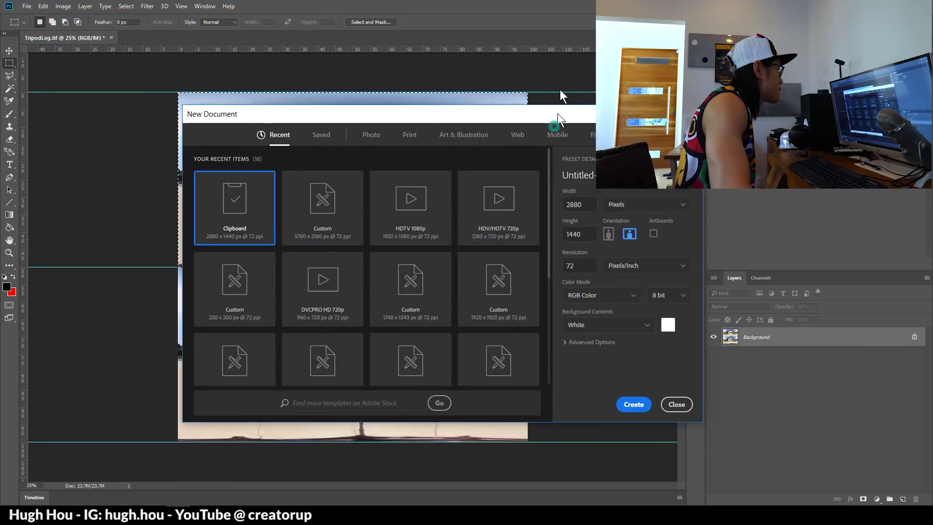
pyautogui.click(636, 372)
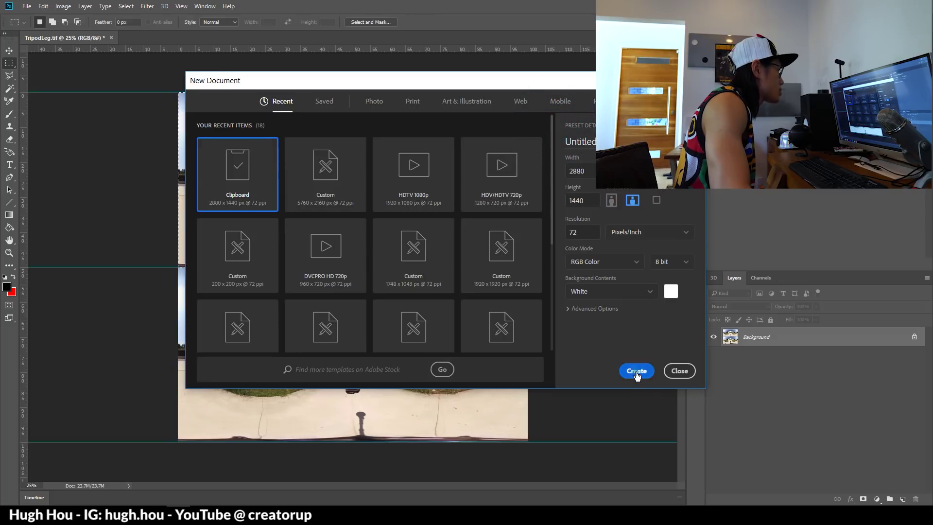
pyautogui.hotkey('ctrl', 'v')
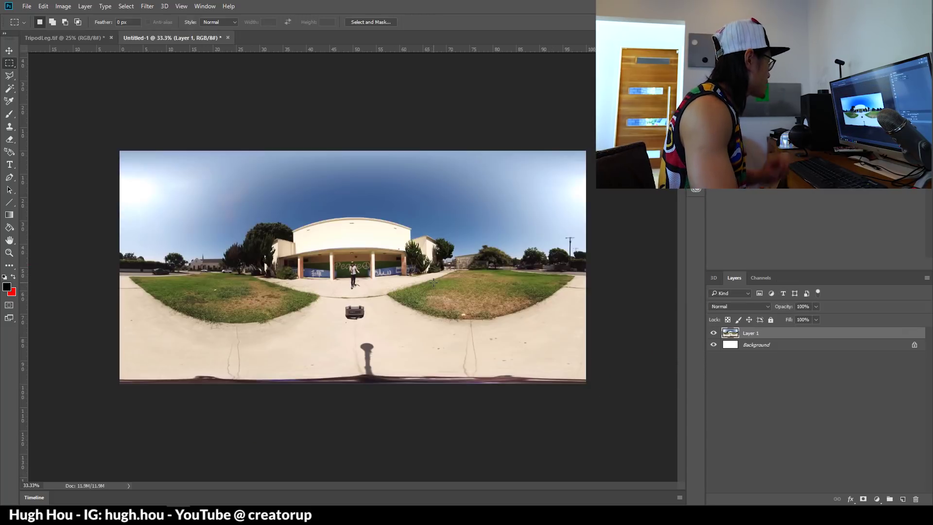
# Save the new document as Left-eye.psd in the TripodRemoval folder
pyautogui.click(27, 6)
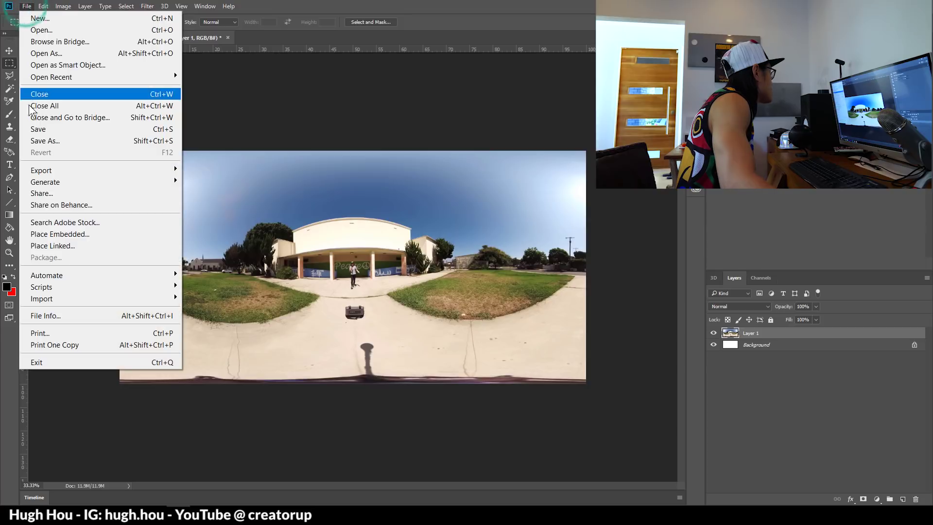
pyautogui.click(35, 136)
pyautogui.write('Left-eye')
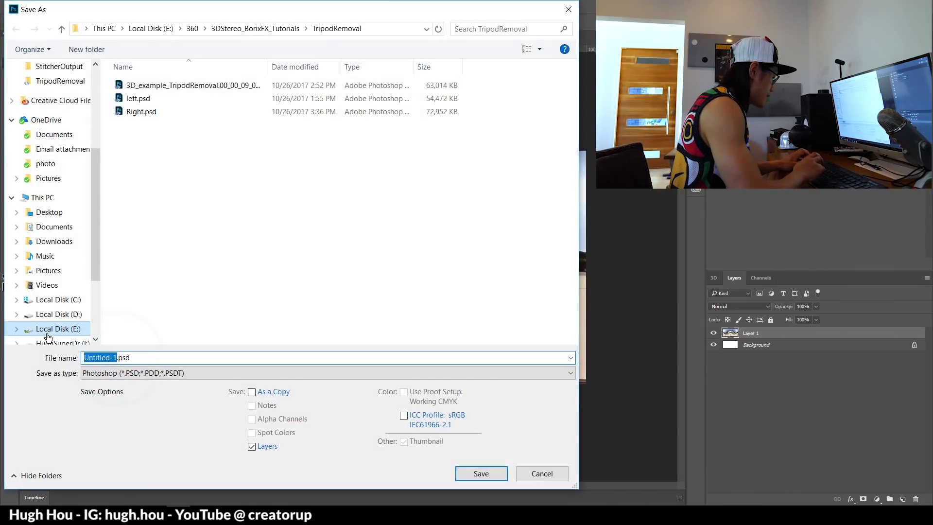
pyautogui.press('Return')
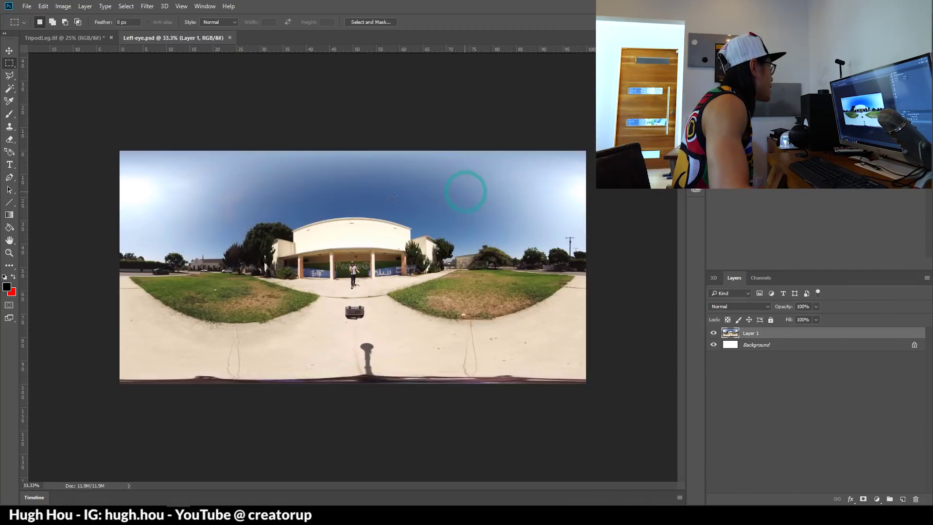
# Copy the lower eye image from TripodLeg.tif and paste it into another new 2880 x 1440 px document
pyautogui.click(68, 39)
pyautogui.moveTo(143, 271); pyautogui.dragTo(545, 441)
pyautogui.click(26, 7)
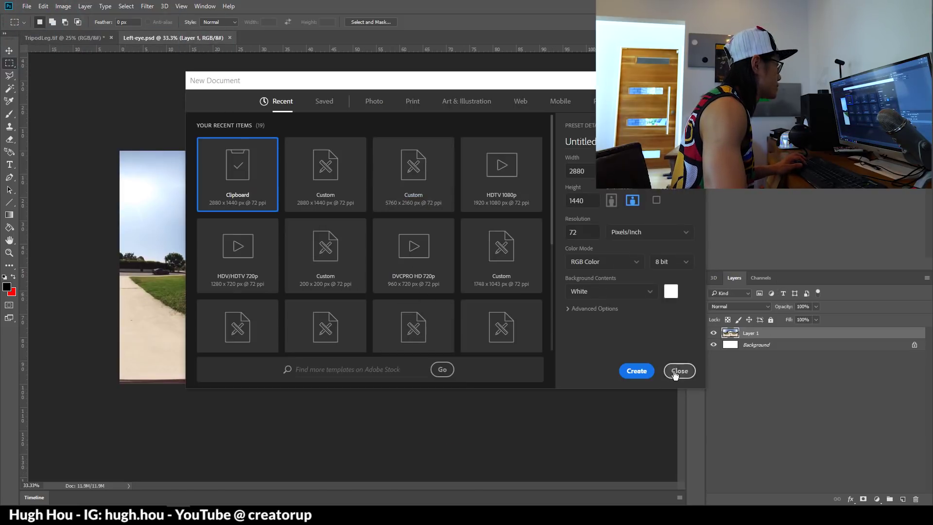
pyautogui.click(636, 370)
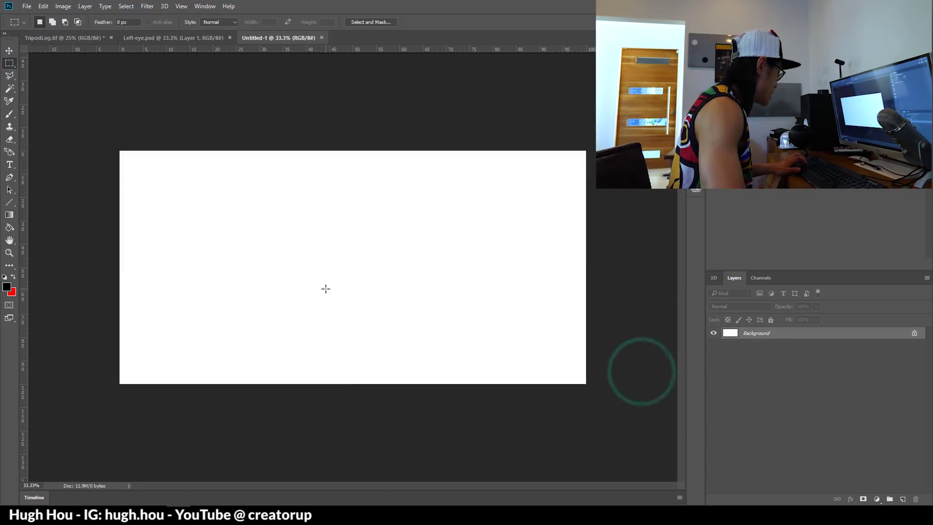
pyautogui.hotkey('ctrl', 'v')
# Save the lower eye document as Right-eye.psd in the TripodRemoval folder and compare it with Left-eye.psd
pyautogui.click(27, 6)
pyautogui.click(15, 137)
pyautogui.click(140, 124)
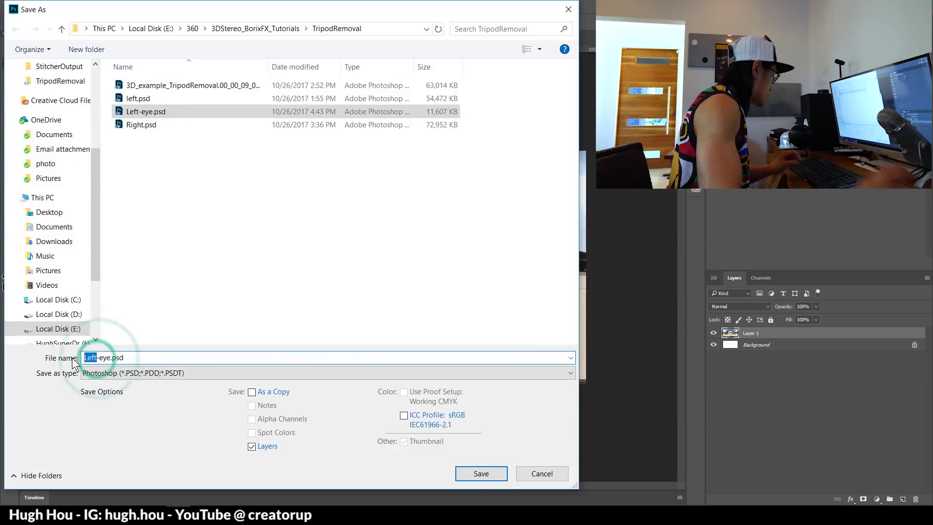
pyautogui.press('Return')
pyautogui.click(165, 39)
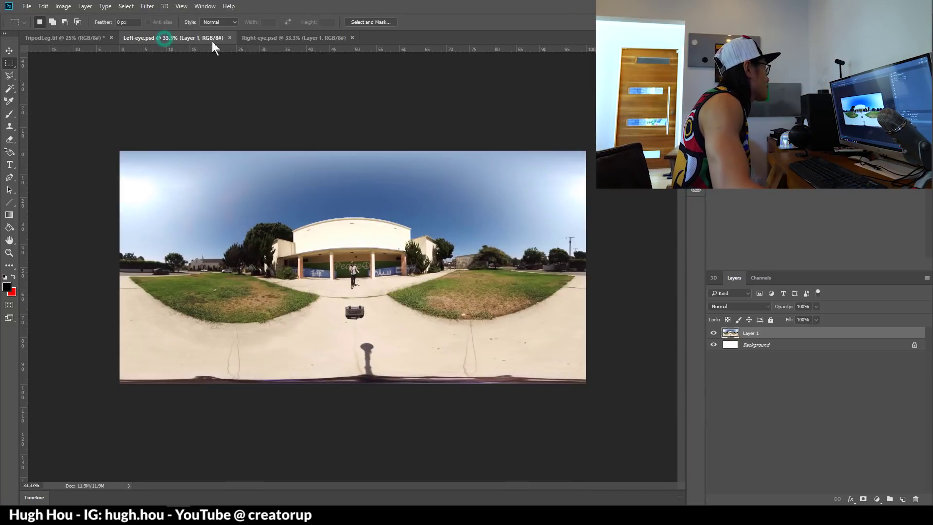
pyautogui.click(278, 38)
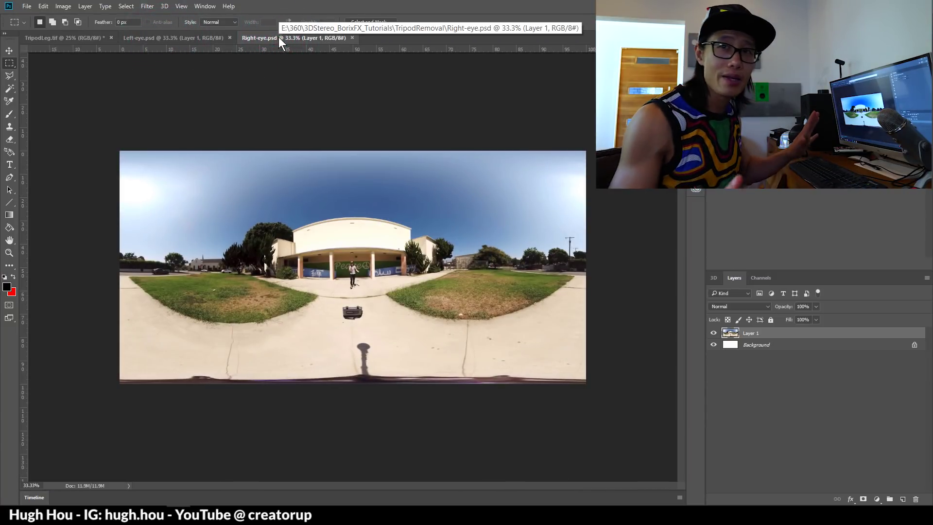
# In Left-eye.psd, create a new spherical panorama layer from Layer 1 and delete the white Background layer
pyautogui.click(136, 35)
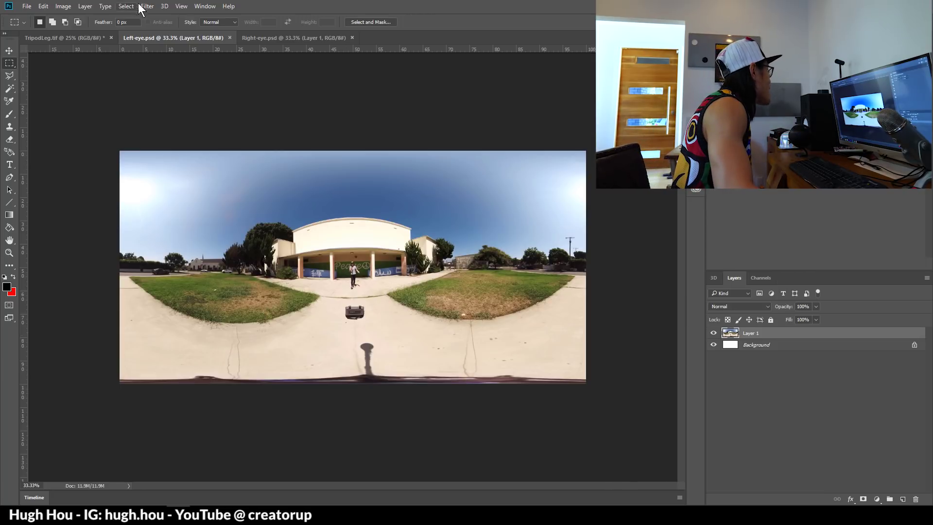
pyautogui.click(164, 6)
pyautogui.moveTo(196, 61)
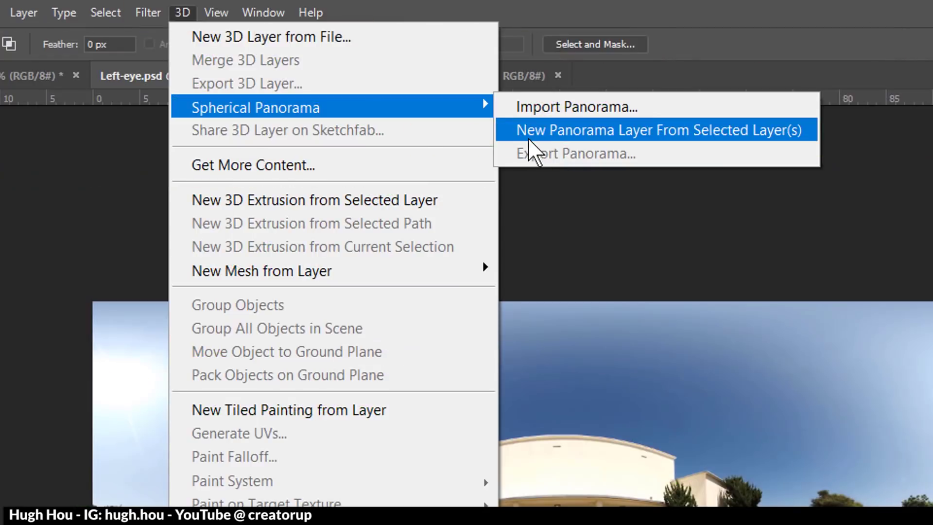
pyautogui.click(646, 131)
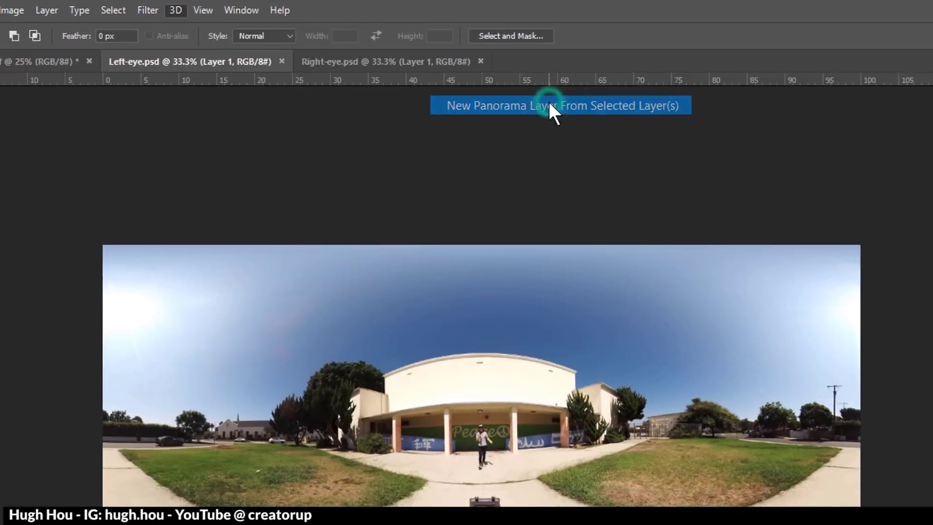
pyautogui.click(777, 373)
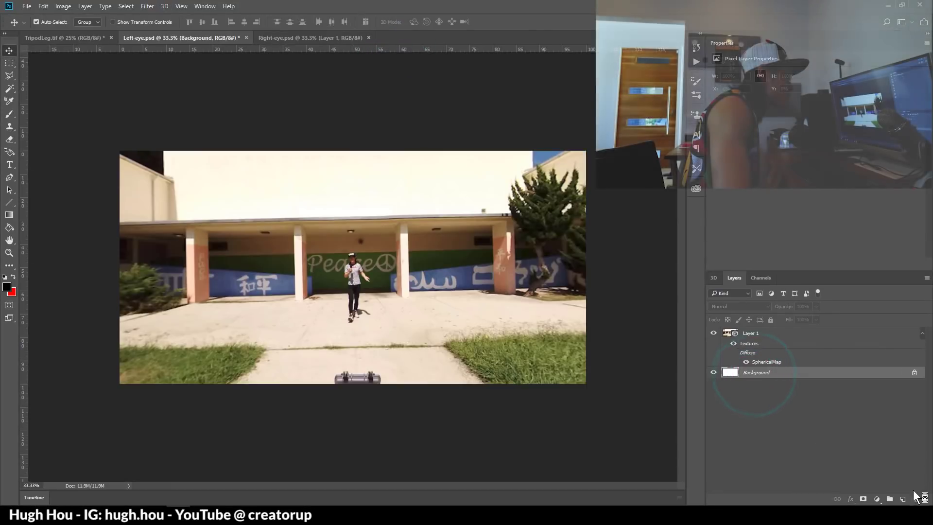
pyautogui.click(915, 499)
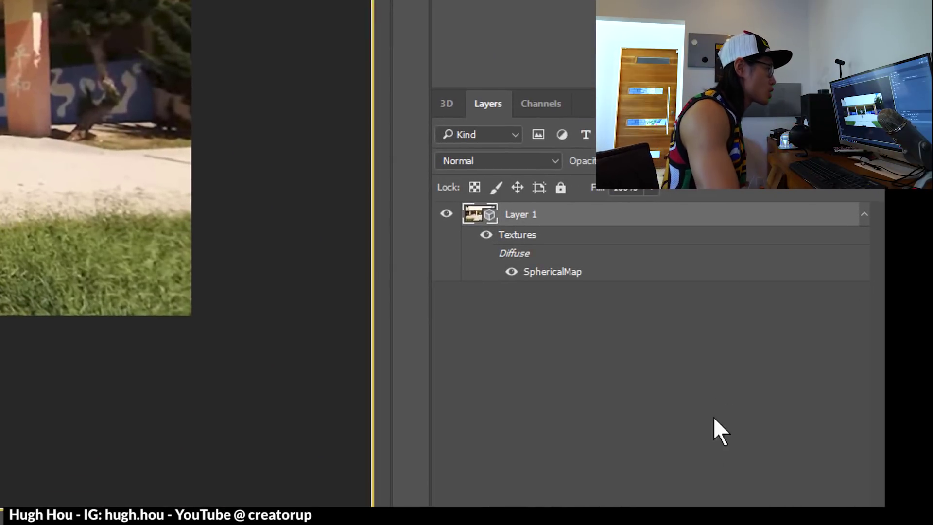
# Open the SphericalMap texture, add an empty layer named PaintOutLeg above its image, and close the texture document
pyautogui.doubleClick(552, 273)
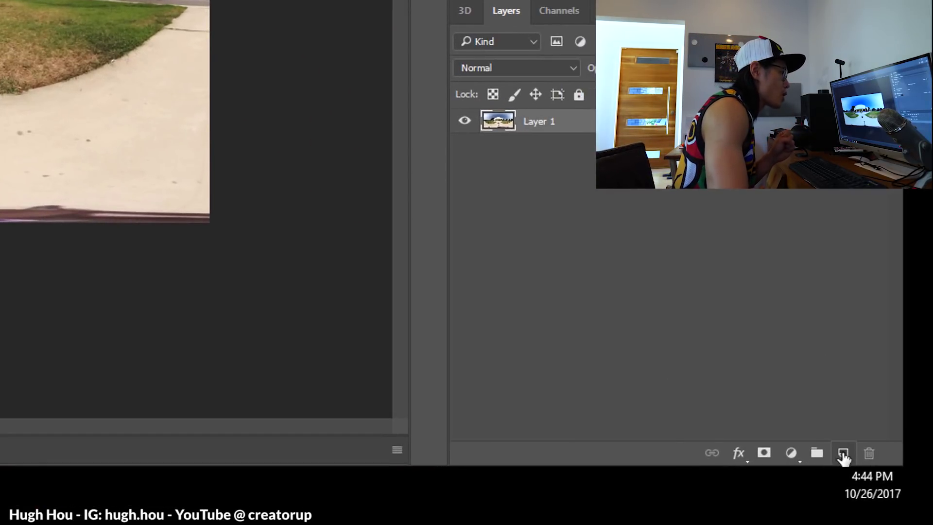
pyautogui.click(842, 455)
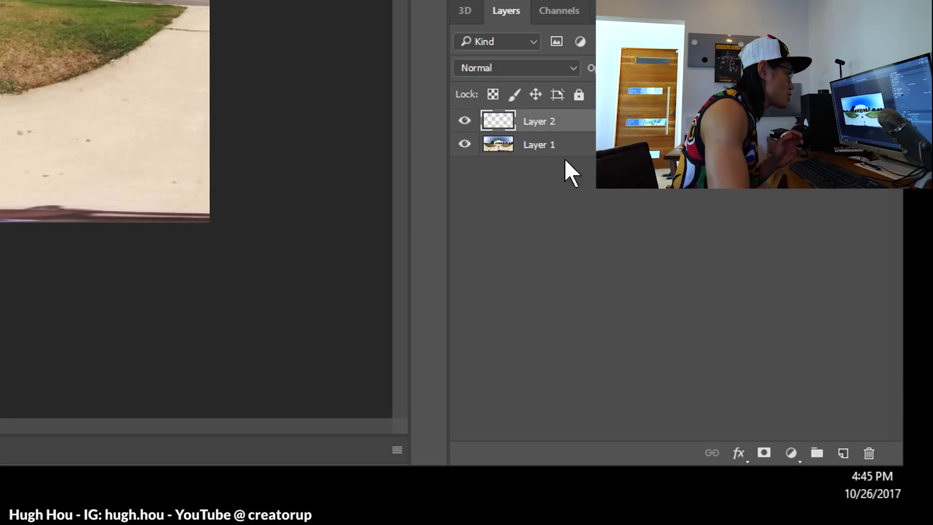
pyautogui.rightClick(538, 127)
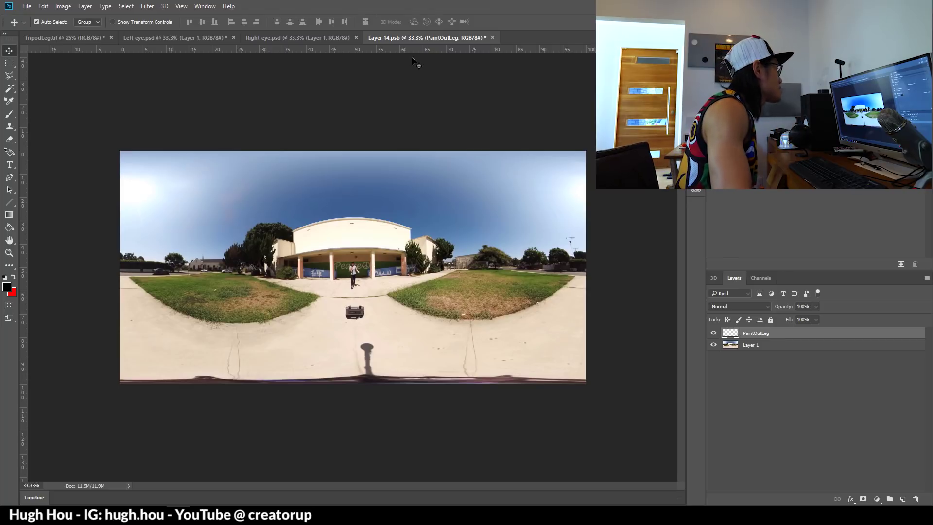
pyautogui.click(491, 37)
pyautogui.click(433, 194)
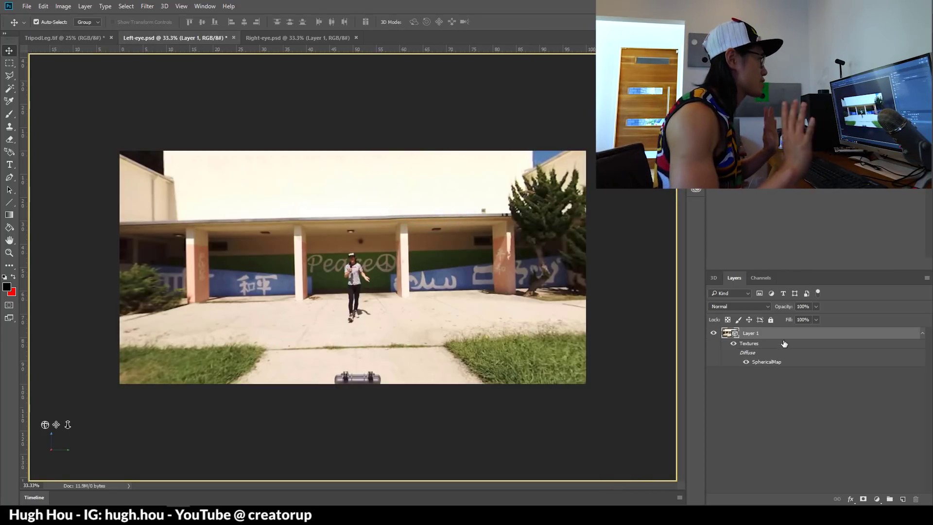
# Turn the panorama to look straight down at the tripod and add an empty layer above Layer 1
pyautogui.moveTo(348, 305); pyautogui.dragTo(332, 455)
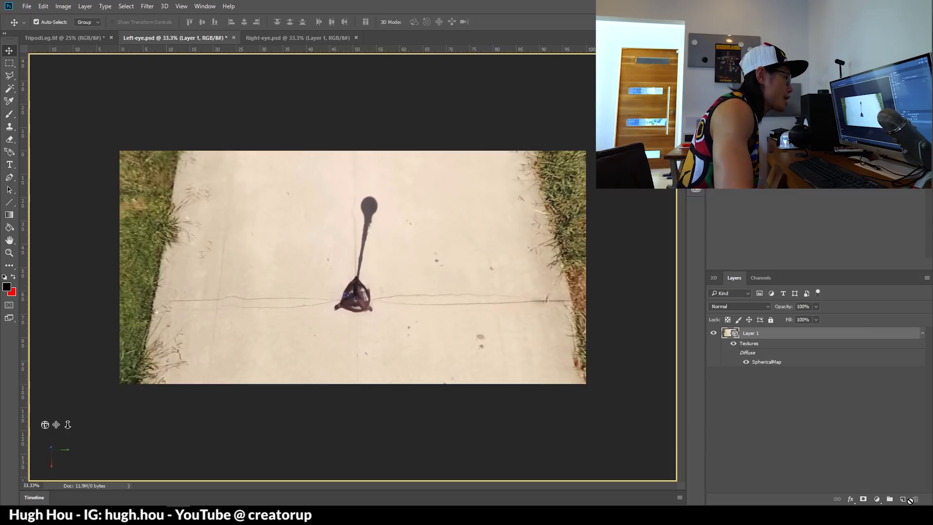
pyautogui.click(902, 500)
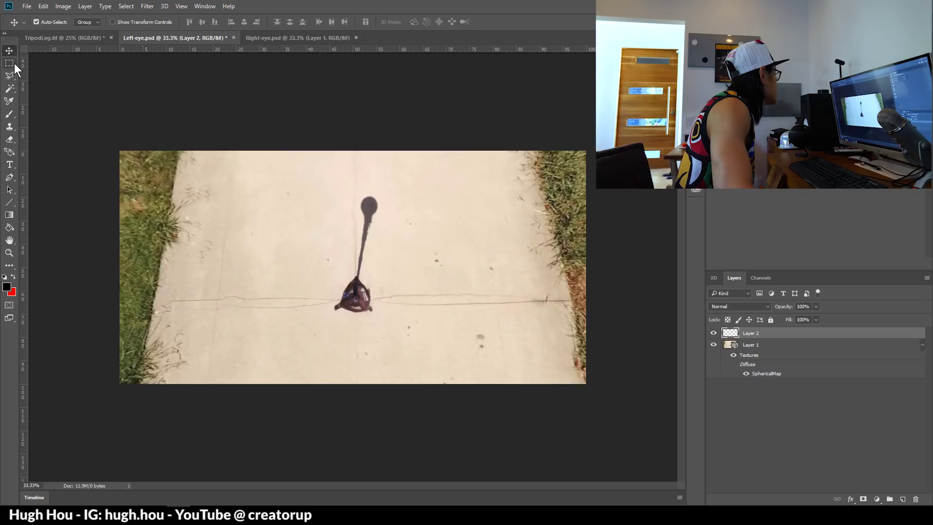
# Try outlining the tripod and its shadow with a Polygonal Lasso selection, and clear the selection with Layer 2 active
pyautogui.click(9, 78)
pyautogui.click(311, 296)
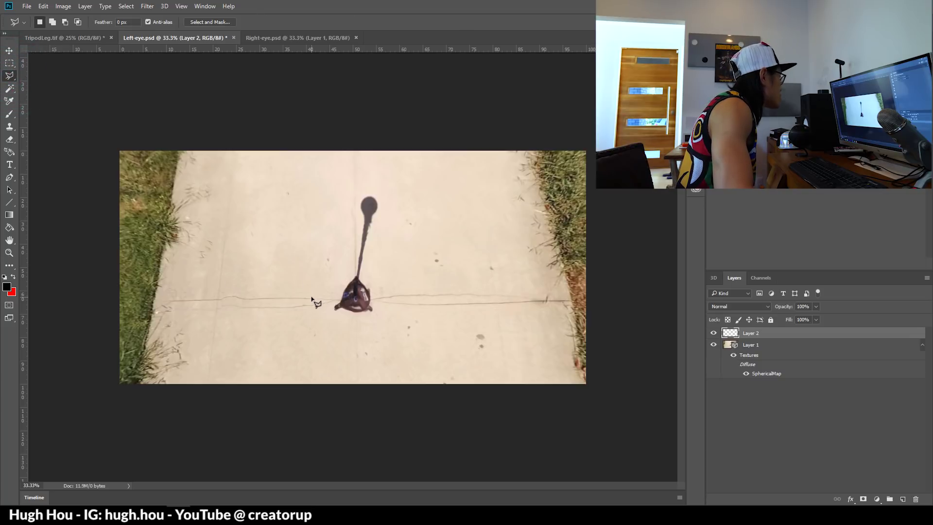
pyautogui.click(323, 254)
pyautogui.click(326, 218)
pyautogui.click(343, 180)
pyautogui.click(386, 180)
pyautogui.click(399, 204)
pyautogui.click(396, 234)
pyautogui.click(399, 325)
pyautogui.click(343, 340)
pyautogui.click(313, 324)
pyautogui.click(313, 298)
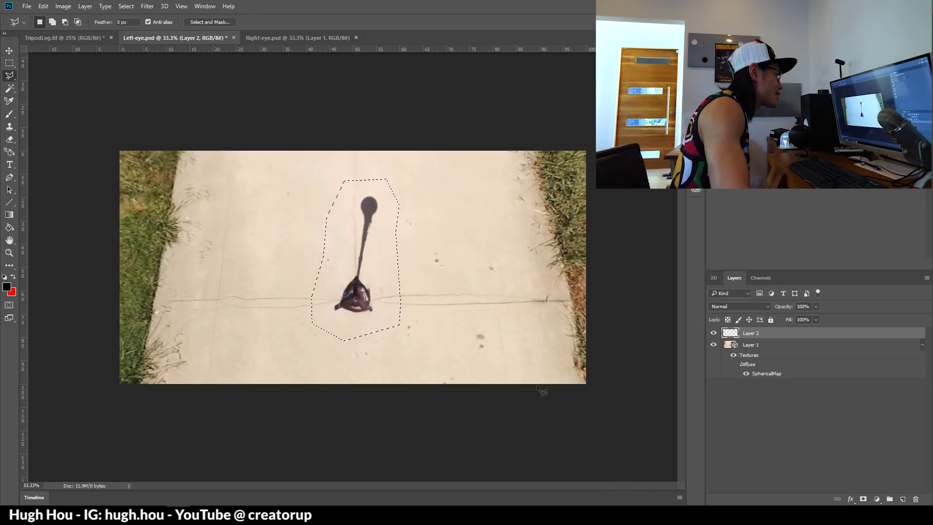
pyautogui.click(762, 349)
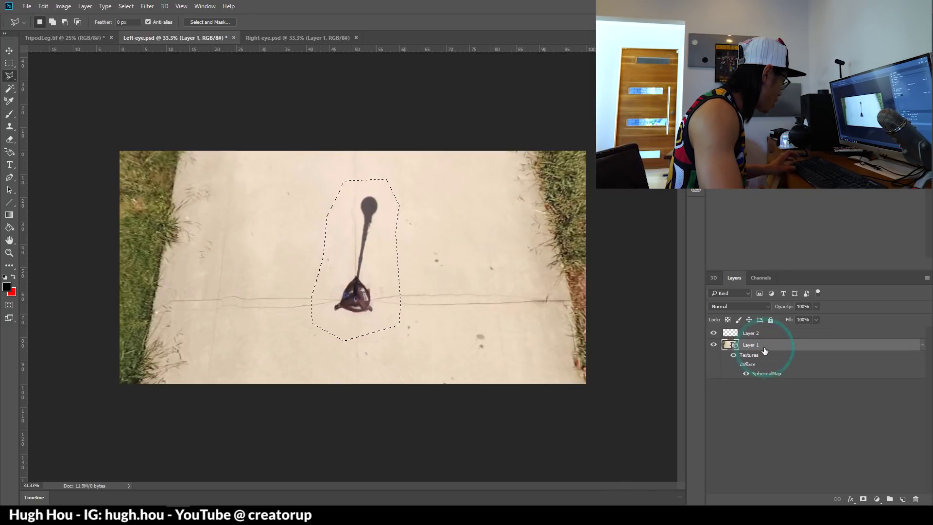
pyautogui.click(746, 334)
pyautogui.hotkey('ctrl', 'd')
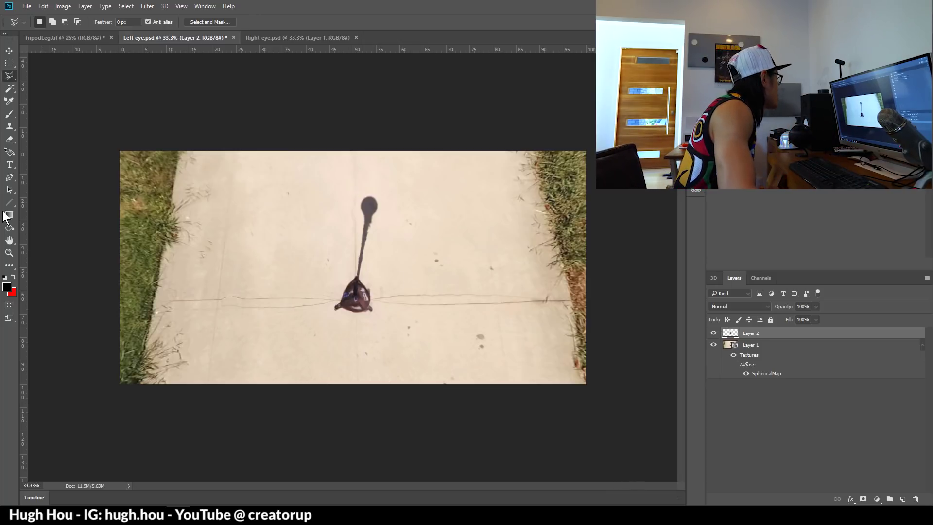
# Paint out the tripod and its shadow with the Spot Healing Brush at a size of 130 px
pyautogui.click(8, 266)
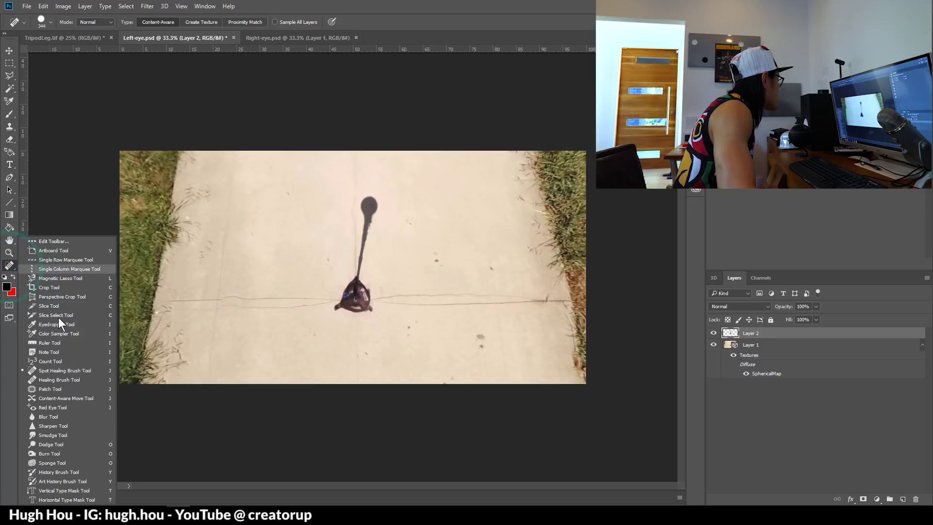
pyautogui.click(63, 372)
pyautogui.rightClick(369, 202)
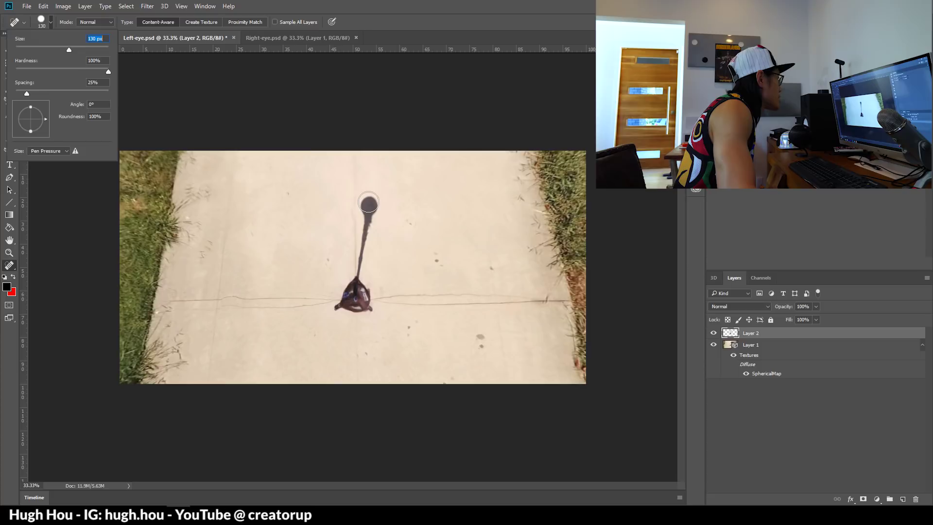
pyautogui.moveTo(368, 202)
pyautogui.mouseDown()
pyautogui.moveTo(356, 281)
pyautogui.moveTo(341, 306)
pyautogui.moveTo(364, 293)
pyautogui.mouseUp()
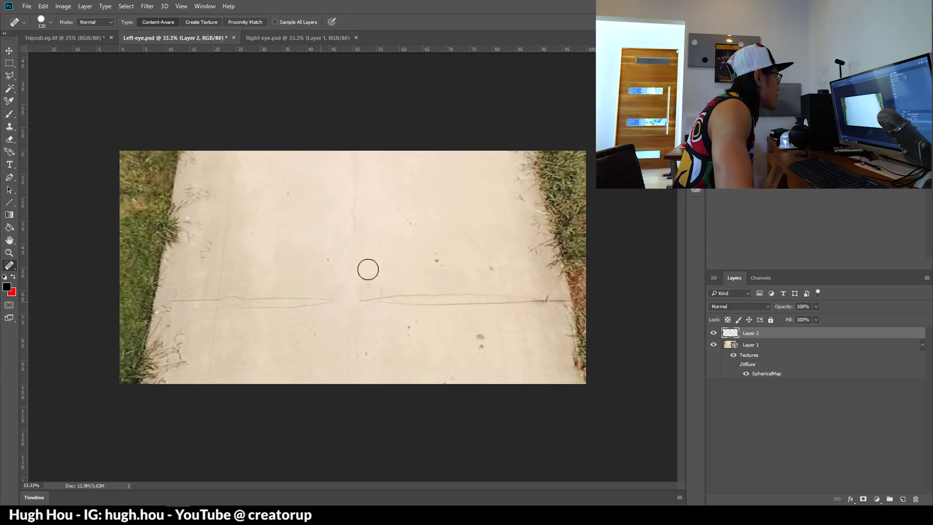
# Rebuild the vertical pavement seam through the removed tripod area with the Clone Stamp tool
pyautogui.click(10, 128)
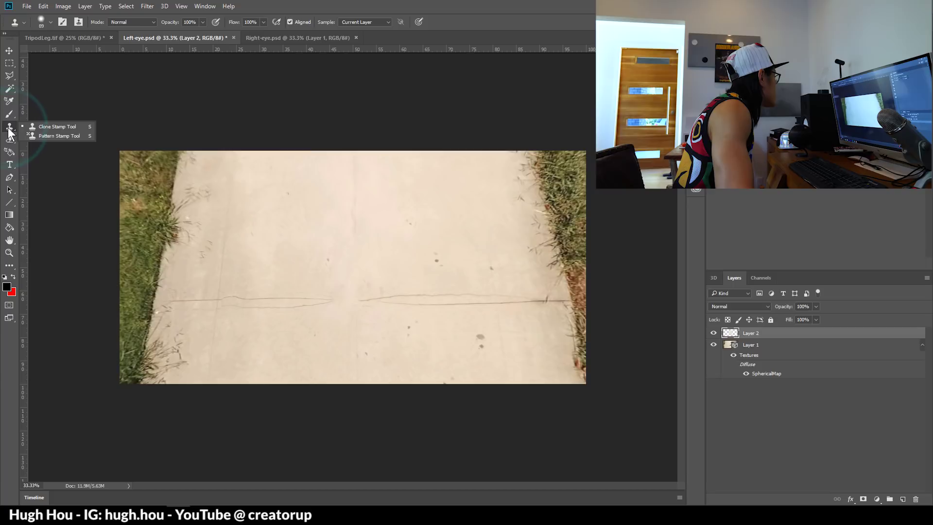
pyautogui.click(90, 131)
pyautogui.keyDown('alt'); pyautogui.click(352, 226); pyautogui.keyUp('alt')
pyautogui.moveTo(354, 180); pyautogui.dragTo(354, 248)
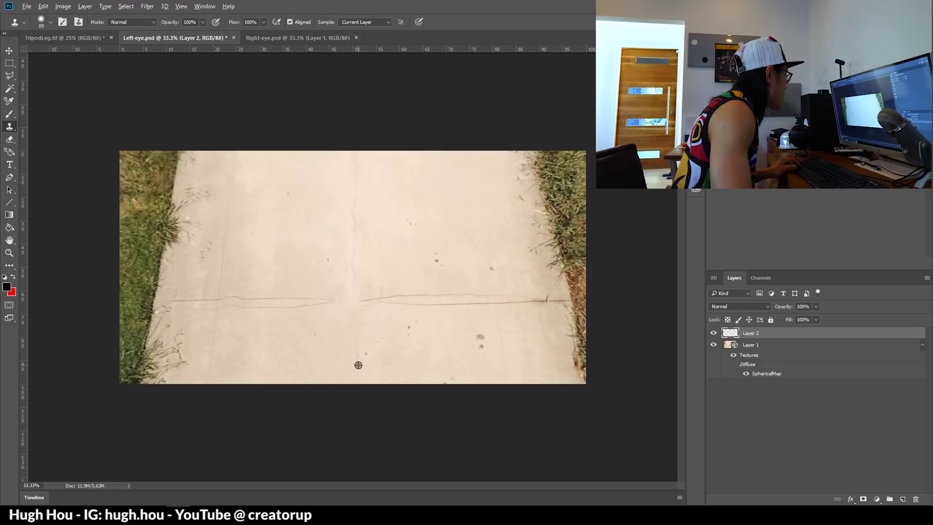
# Retouch the ends of the horizontal pavement crack around the patched gap with cloned pavement
pyautogui.keyDown('alt'); pyautogui.click(331, 300); pyautogui.keyUp('alt')
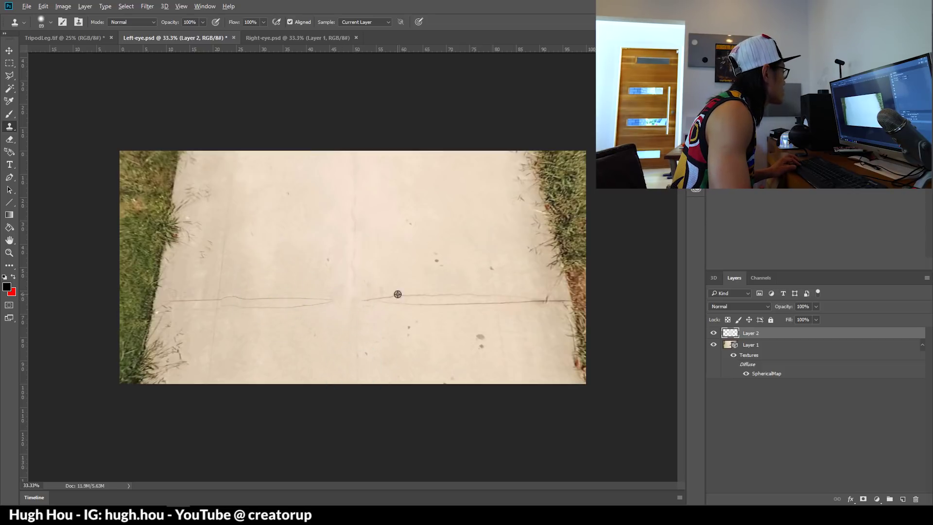
pyautogui.keyDown('alt'); pyautogui.click(398, 303); pyautogui.keyUp('alt')
pyautogui.click(343, 300)
pyautogui.keyDown('alt'); pyautogui.click(427, 304); pyautogui.keyUp('alt')
pyautogui.click(330, 302)
pyautogui.keyDown('alt'); pyautogui.click(438, 293); pyautogui.keyUp('alt')
pyautogui.click(364, 298)
pyautogui.click(329, 298)
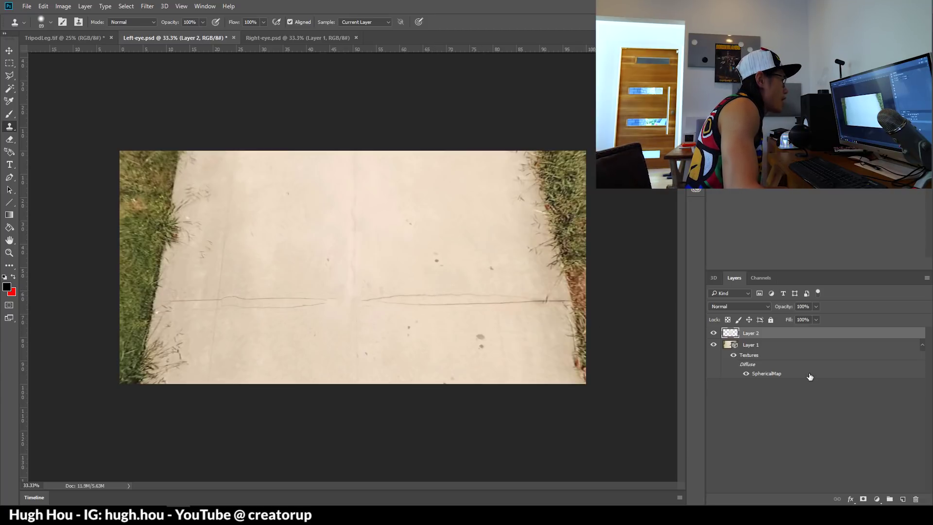
# Merge Layer 2 down into the panorama's Layer 1 and open its SphericalMap texture
pyautogui.click(754, 348)
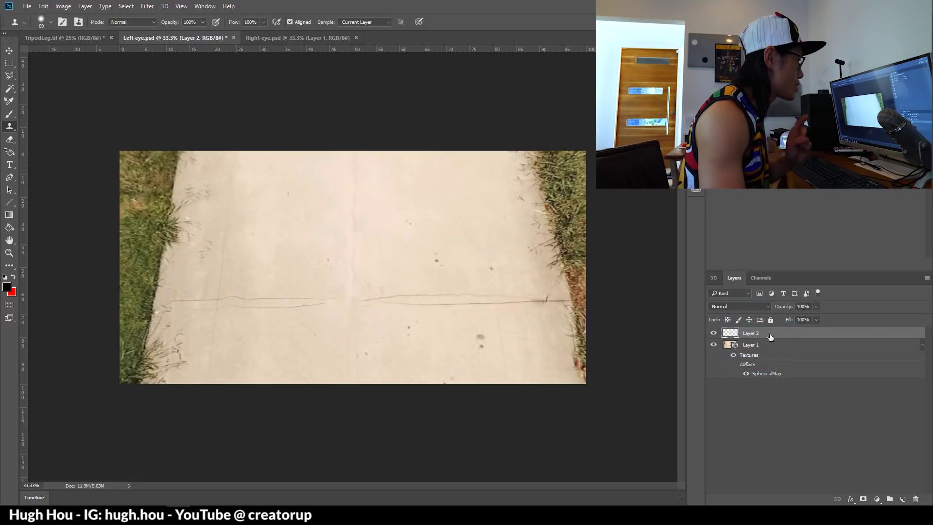
pyautogui.rightClick(769, 336)
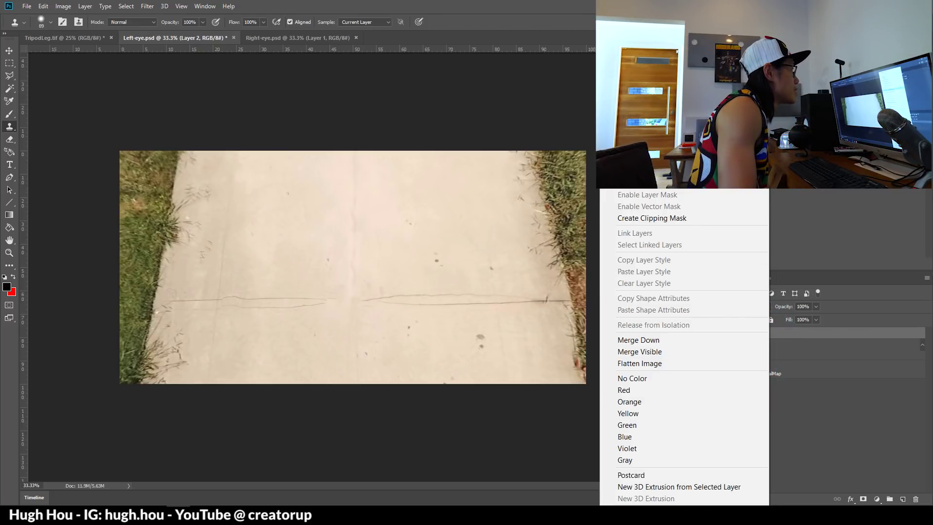
pyautogui.click(860, 362)
pyautogui.rightClick(851, 340)
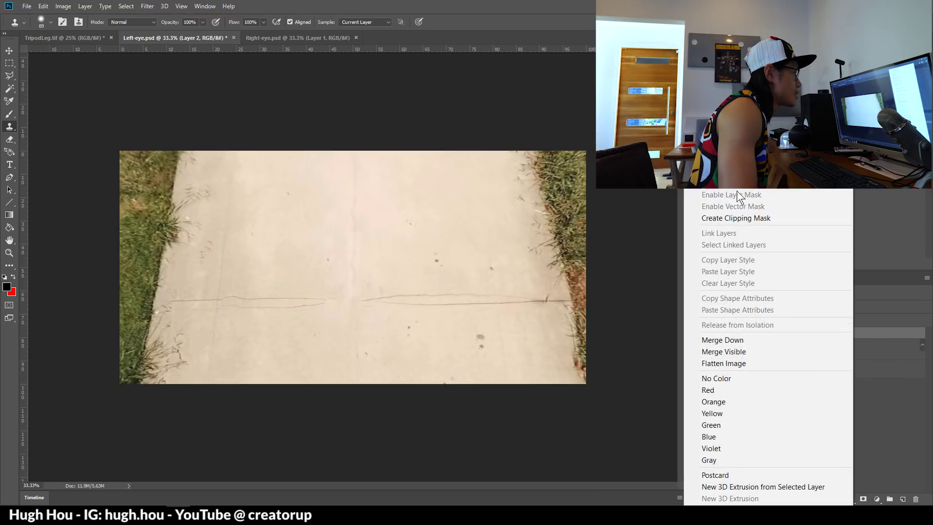
pyautogui.click(713, 340)
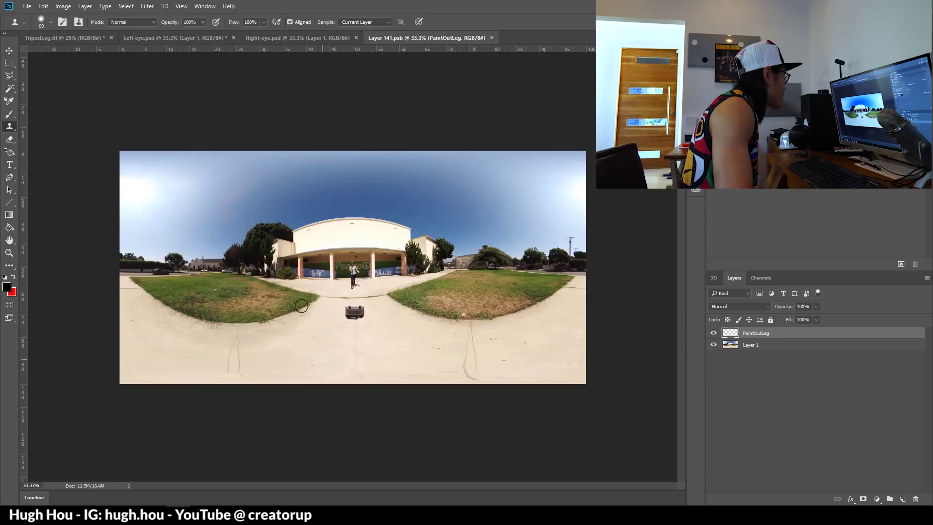
# Compare the left-eye texture with and without the PaintOutLeg layer
pyautogui.click(714, 334)
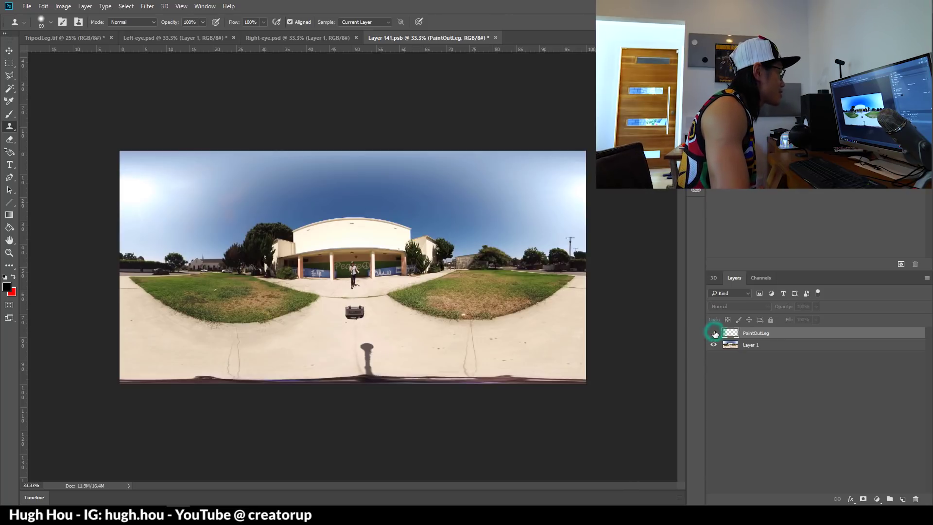
pyautogui.click(713, 333)
pyautogui.click(713, 333)
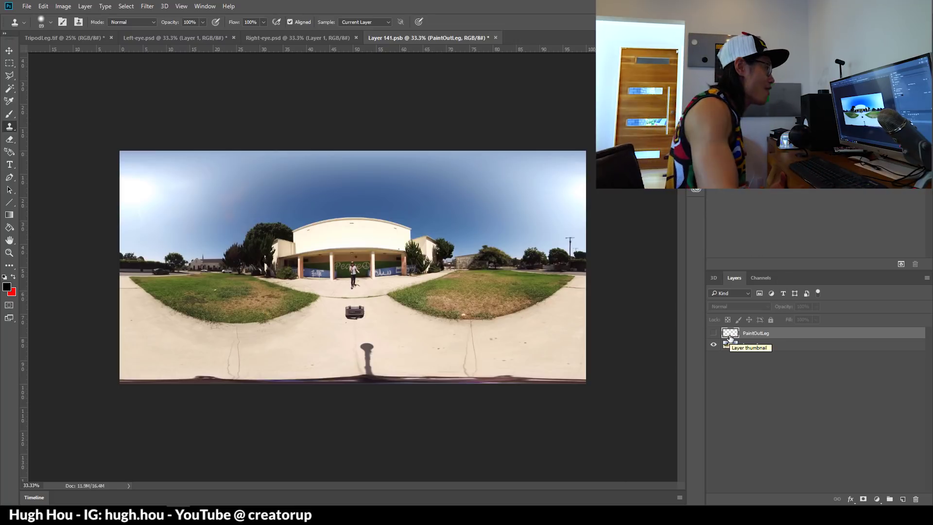
pyautogui.click(714, 333)
pyautogui.click(714, 333)
pyautogui.click(713, 334)
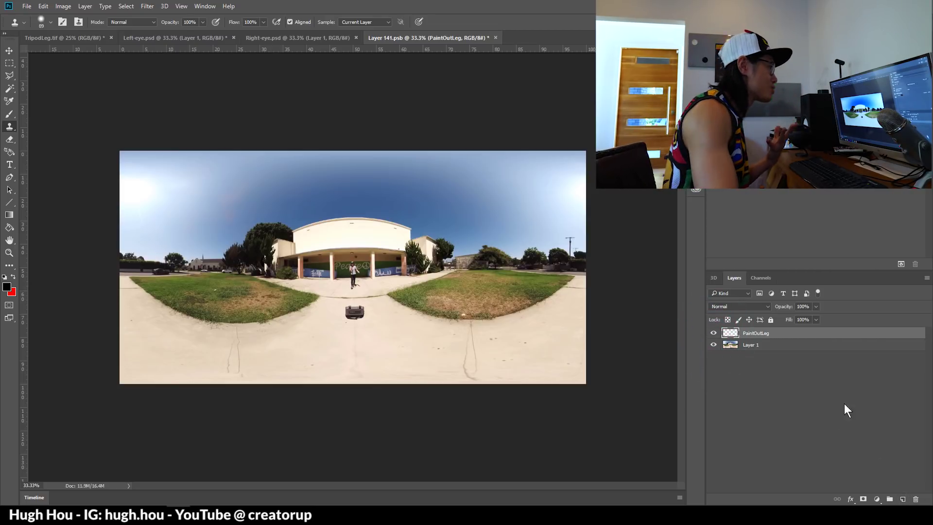
pyautogui.click(713, 334)
pyautogui.click(713, 334)
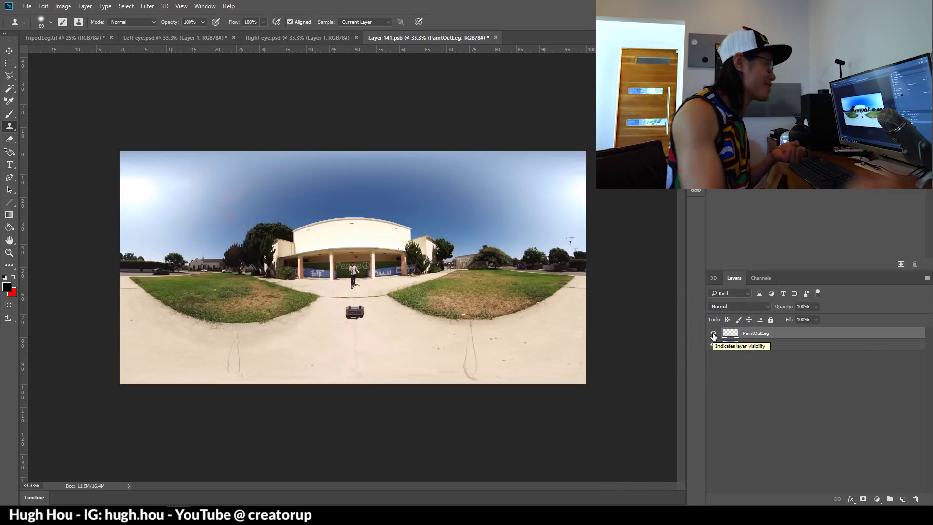
# Copy the PaintOutLeg patch into a layer of TripodLeg.tif and align it over the tripod in the upper image
pyautogui.keyDown('ctrl'); pyautogui.click(731, 334); pyautogui.keyUp('ctrl')
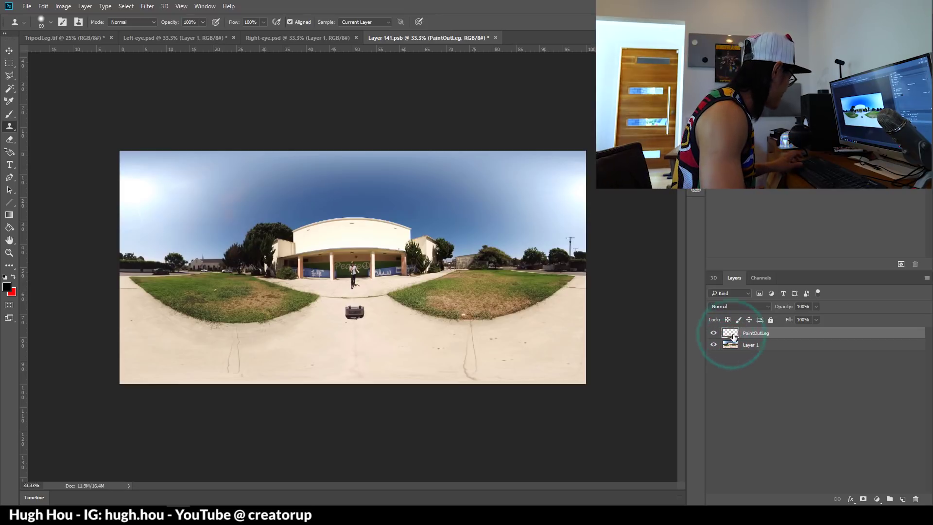
pyautogui.click(65, 38)
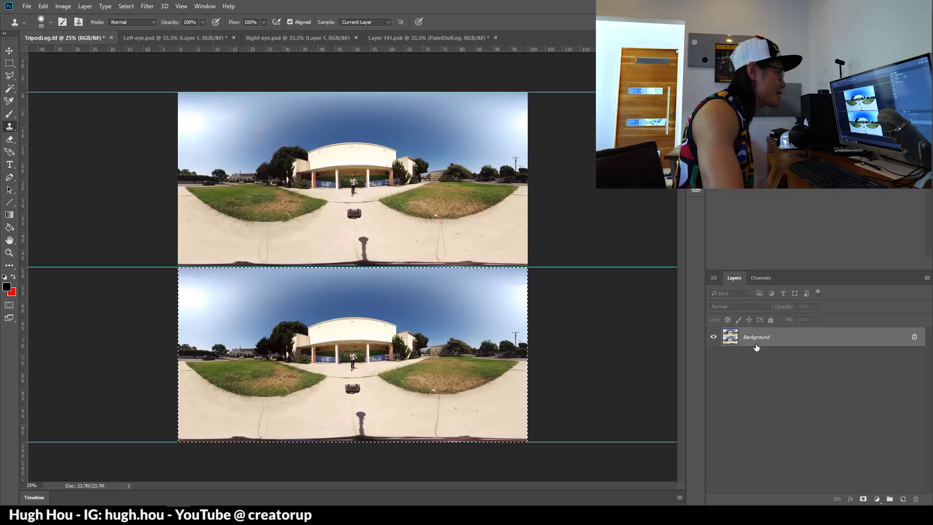
pyautogui.click(902, 499)
pyautogui.hotkey('ctrl', 'd')
pyautogui.moveTo(371, 273); pyautogui.dragTo(392, 342)
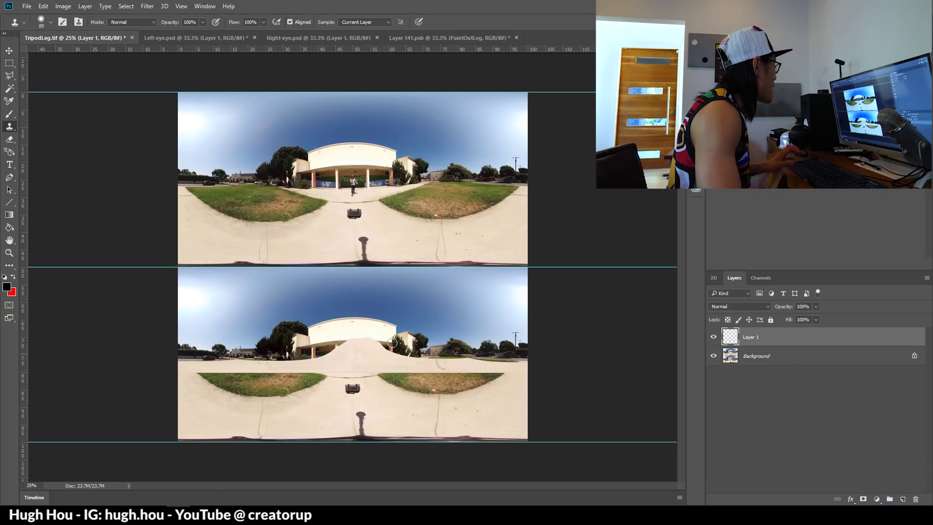
pyautogui.click(10, 51)
pyautogui.moveTo(352, 367); pyautogui.dragTo(351, 262)
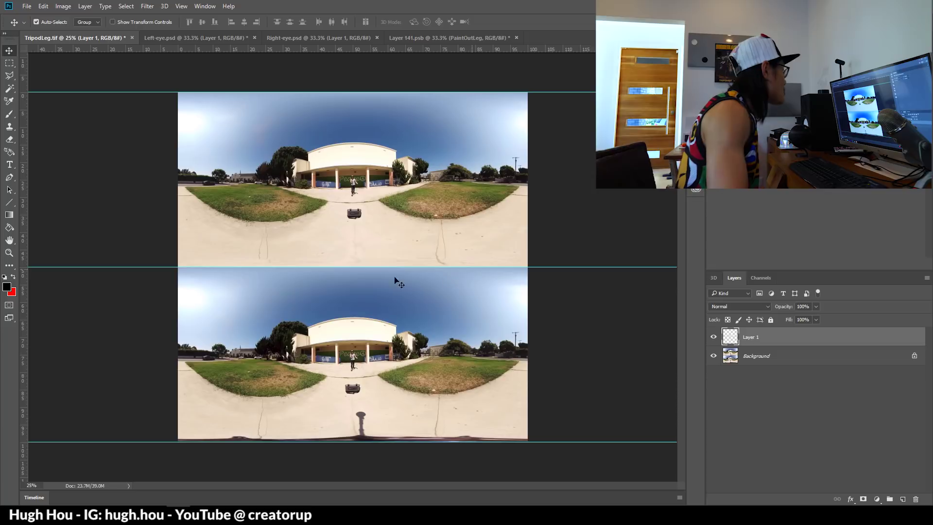
# In Right-eye.psd, delete the Background layer and turn Layer 1 into a spherical panorama layer
pyautogui.click(291, 37)
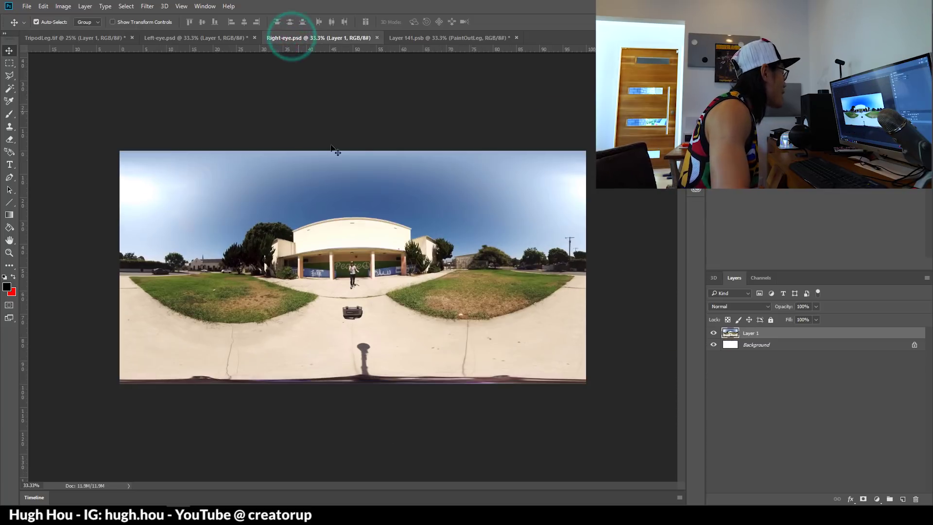
pyautogui.moveTo(766, 349); pyautogui.dragTo(916, 499)
pyautogui.click(738, 348)
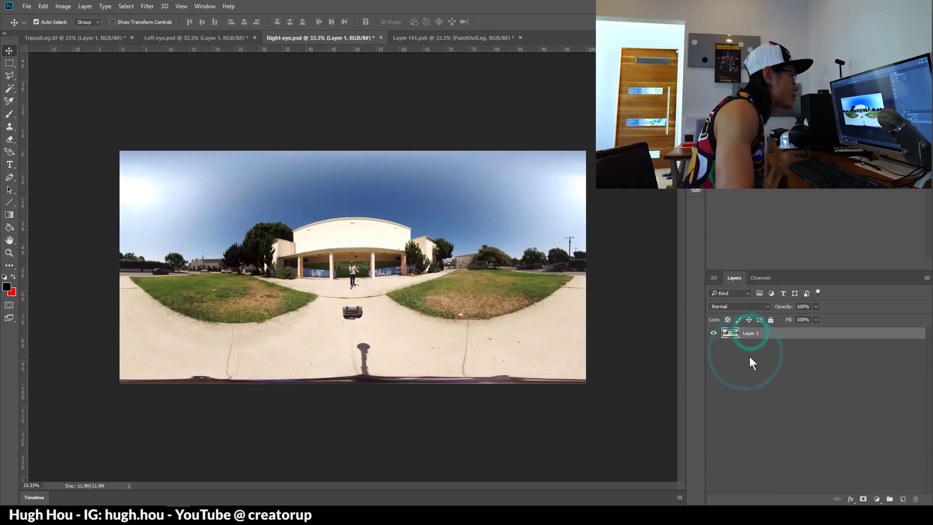
pyautogui.click(164, 6)
pyautogui.click(396, 67)
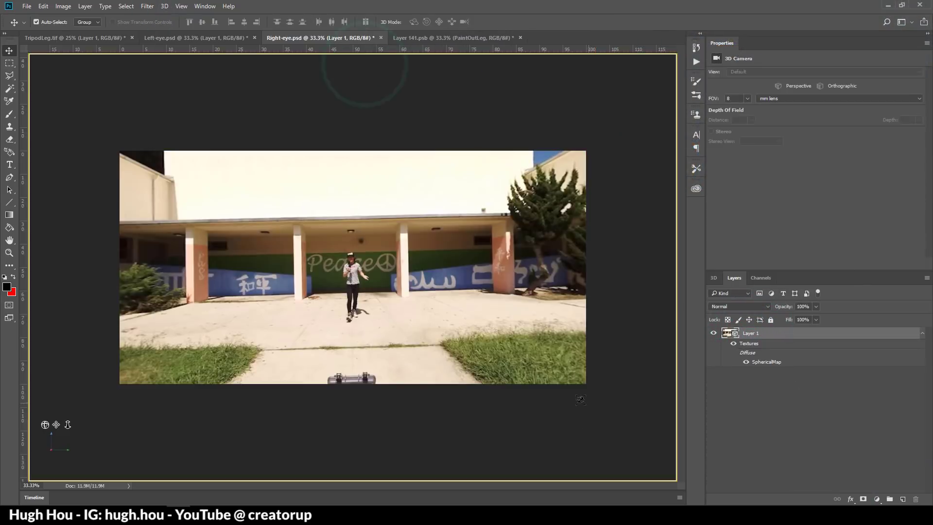
# Add an empty layer named RighteyeLeg above the image in the SphericalMap texture, and close the texture document
pyautogui.hotkey('ctrl', 'shift', 'alt', 'n')
pyautogui.doubleClick(751, 333)
pyautogui.write('Rig')
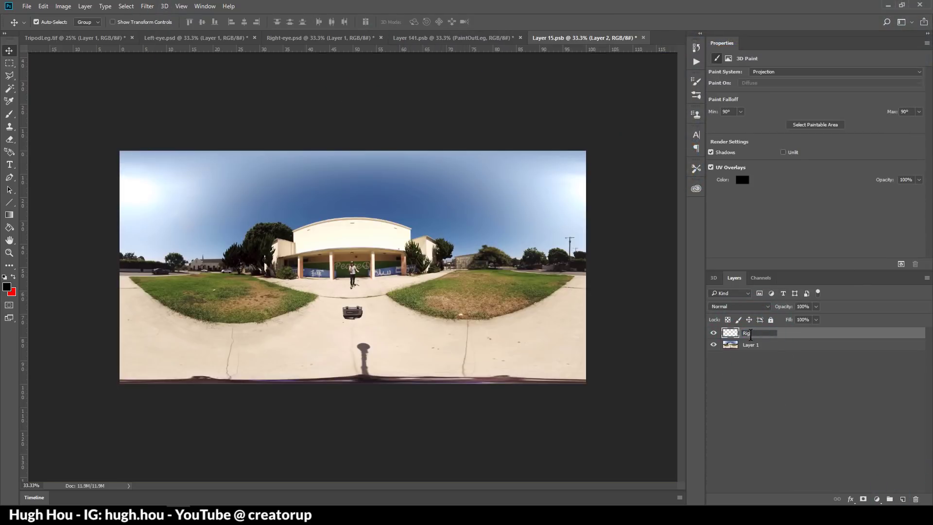
pyautogui.write('hteyeLeg')
pyautogui.press('Return')
pyautogui.click(657, 37)
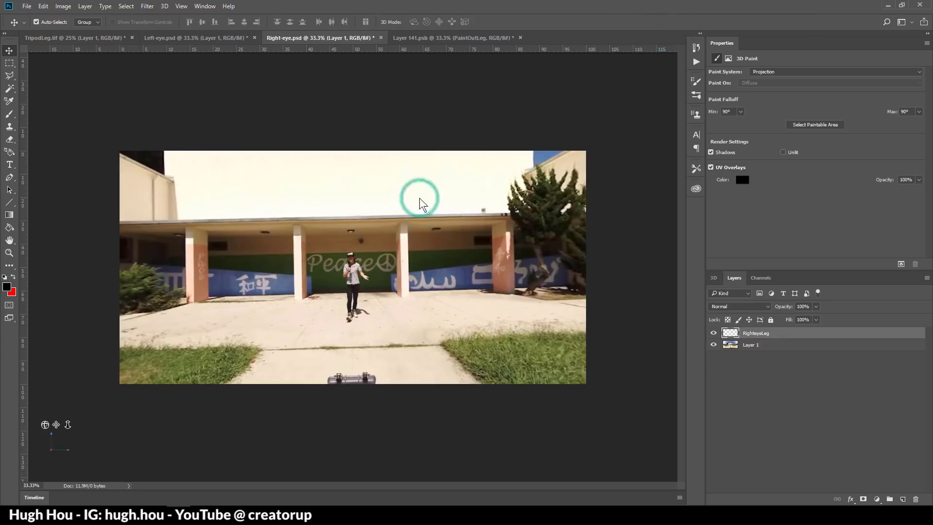
# Turn the right-eye panorama straight down to the tripod and add an empty layer above Layer 1
pyautogui.moveTo(411, 296); pyautogui.dragTo(367, 346)
pyautogui.hotkey('ctrl', 'shift', 'alt', 'n')
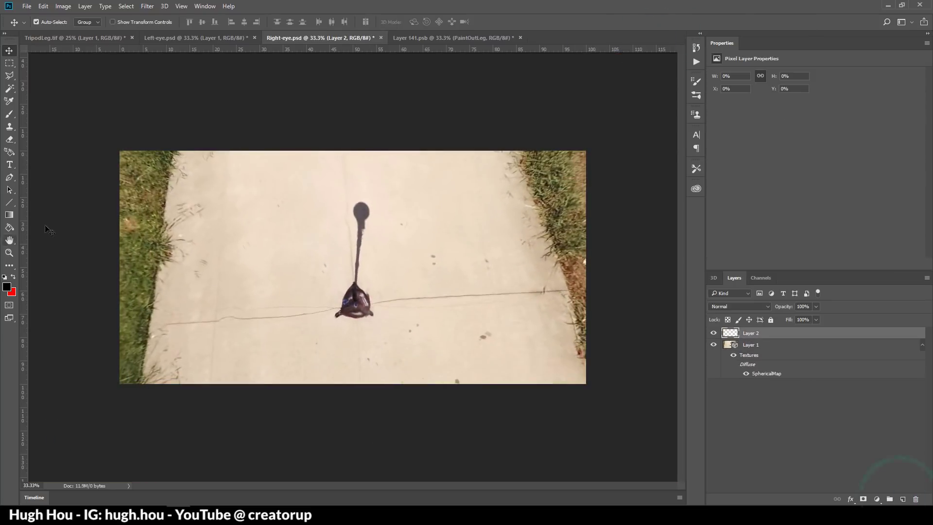
# Outline the tripod and its shadow with a Polygonal Lasso selection and copy that area of Layer 1 onto Layer 2
pyautogui.click(9, 76)
pyautogui.click(336, 190)
pyautogui.click(396, 190)
pyautogui.click(403, 333)
pyautogui.click(313, 331)
pyautogui.click(336, 190)
pyautogui.click(770, 344)
pyautogui.click(770, 332)
pyautogui.hotkey('ctrl', 'd')
# Paint out the right-eye tripod and its shadow with the Spot Healing Brush at 130 px
pyautogui.click(15, 270)
pyautogui.click(48, 380)
pyautogui.moveTo(359, 203)
pyautogui.mouseDown()
pyautogui.moveTo(358, 292)
pyautogui.moveTo(346, 313)
pyautogui.mouseUp()
# Merge the retouched layer down into the right-eye panorama and open its SphericalMap texture with the RighteyeLeg layer
pyautogui.rightClick(758, 335)
pyautogui.click(782, 84)
pyautogui.doubleClick(764, 364)
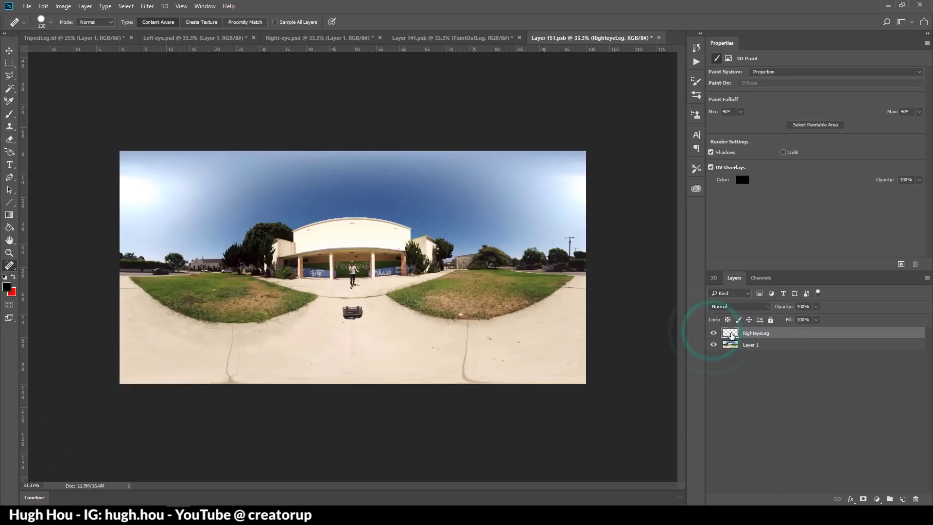
# Place the RighteyeLeg patch over the tripod in the lower image of TripodLeg.tif and hide the Background layer
pyautogui.click(59, 37)
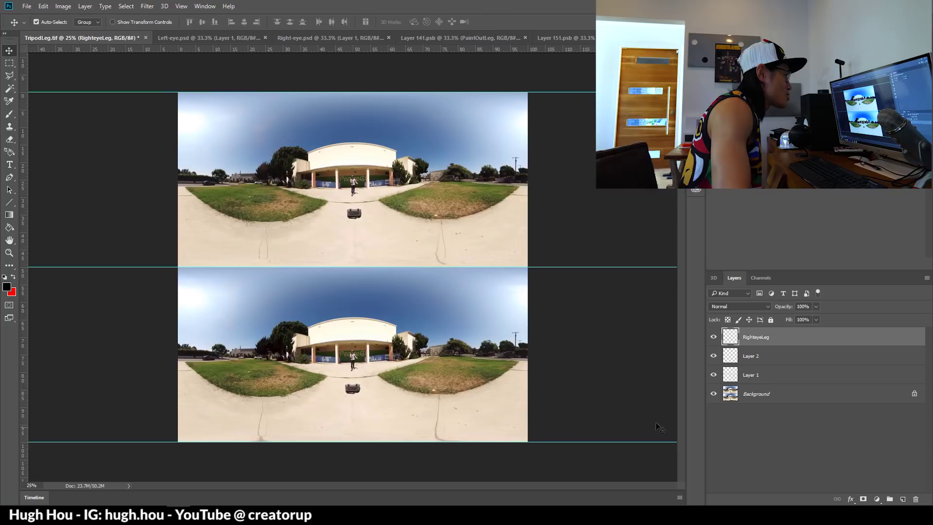
pyautogui.click(713, 395)
pyautogui.click(713, 396)
pyautogui.click(714, 396)
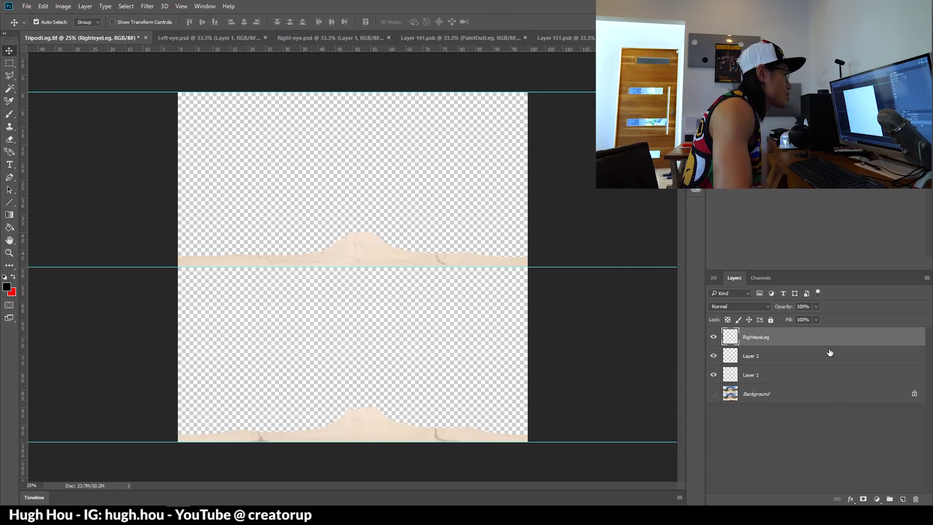
# Export the two transparent patches as a PNG named TripodLeg-remover in the TripodRemoval folder
pyautogui.click(27, 6)
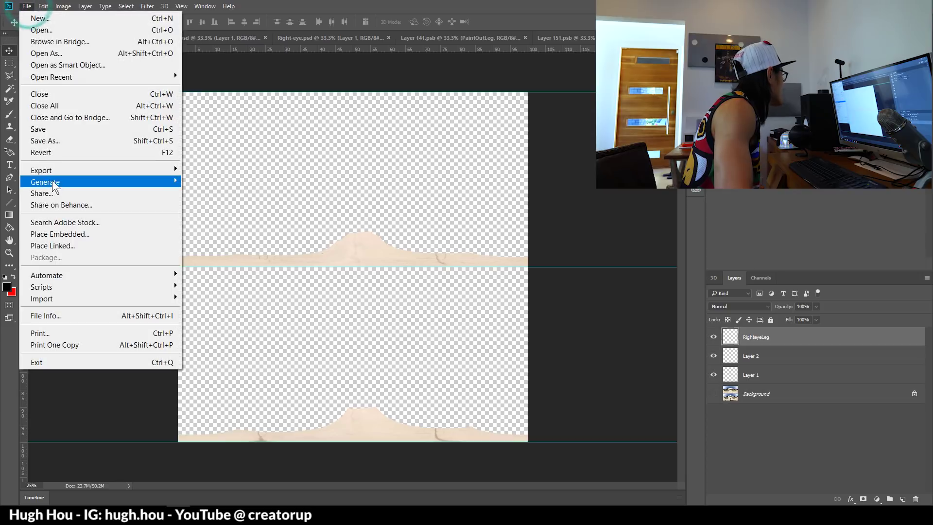
pyautogui.moveTo(58, 169)
pyautogui.click(239, 183)
pyautogui.press('Return')
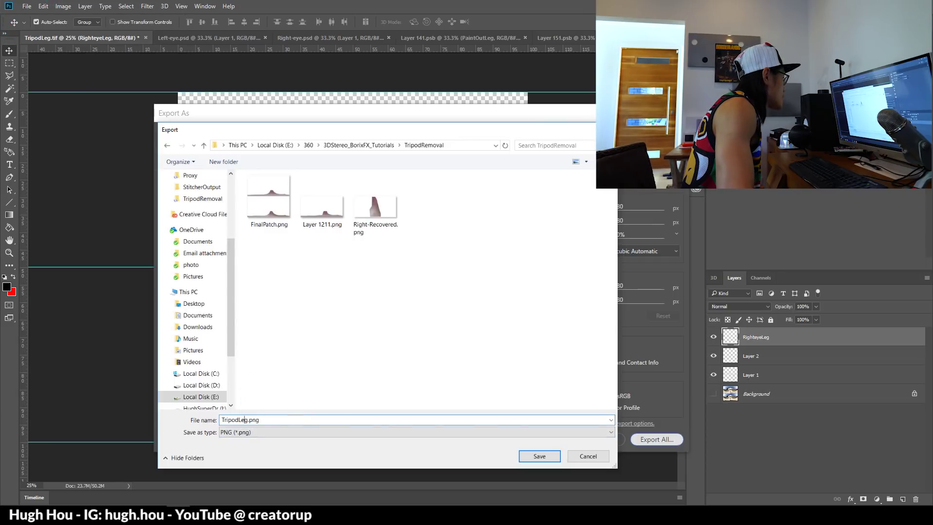
pyautogui.write('-remover')
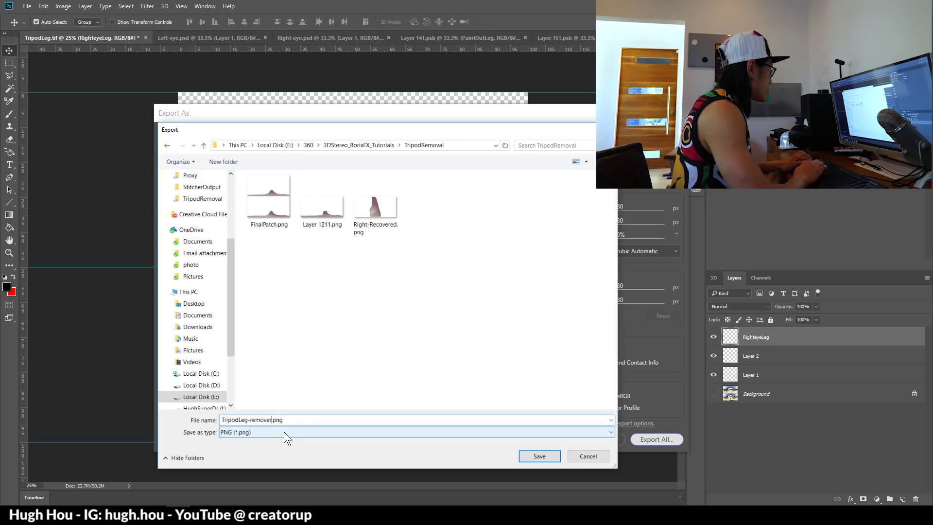
pyautogui.press('Return')
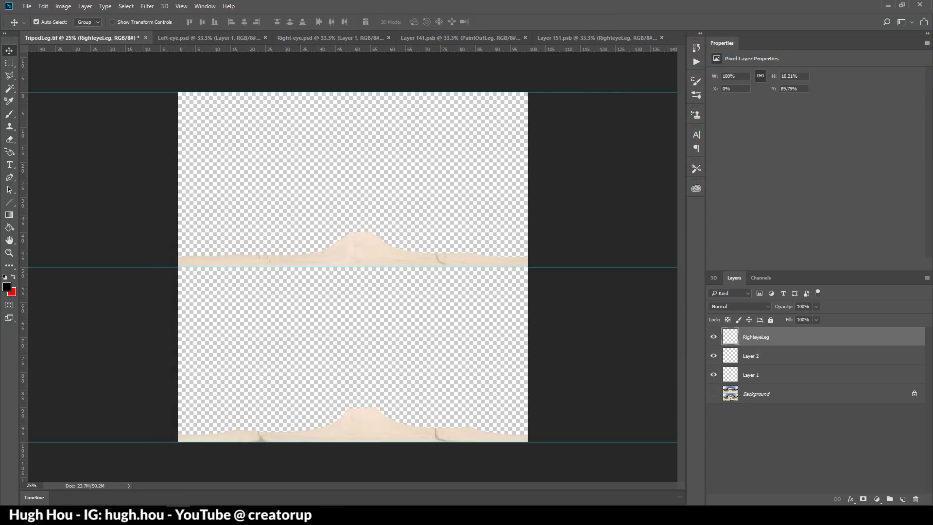
# Switch to Premiere Pro, return the playhead to the start of Sequence 01, and import TripodLeg-remover.png
pyautogui.click(134, 505)
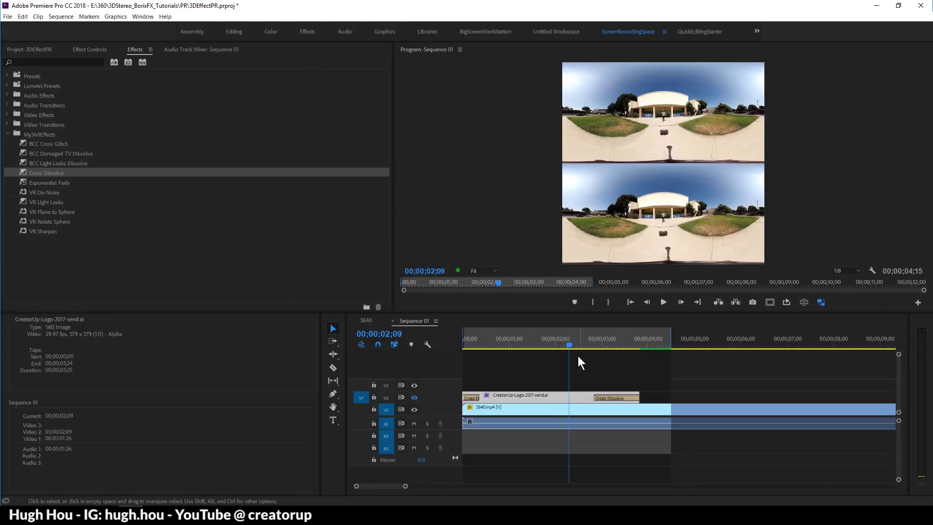
pyautogui.moveTo(567, 343); pyautogui.dragTo(453, 344)
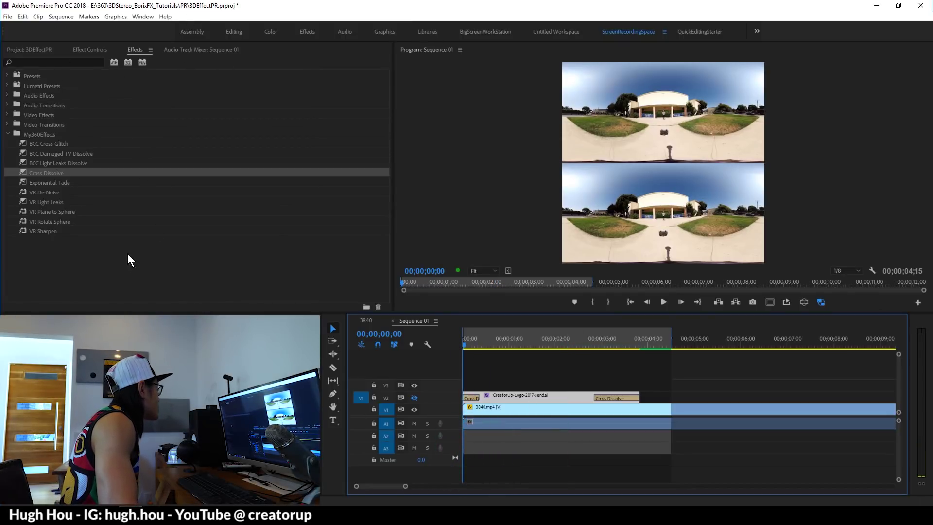
pyautogui.click(29, 49)
pyautogui.doubleClick(45, 159)
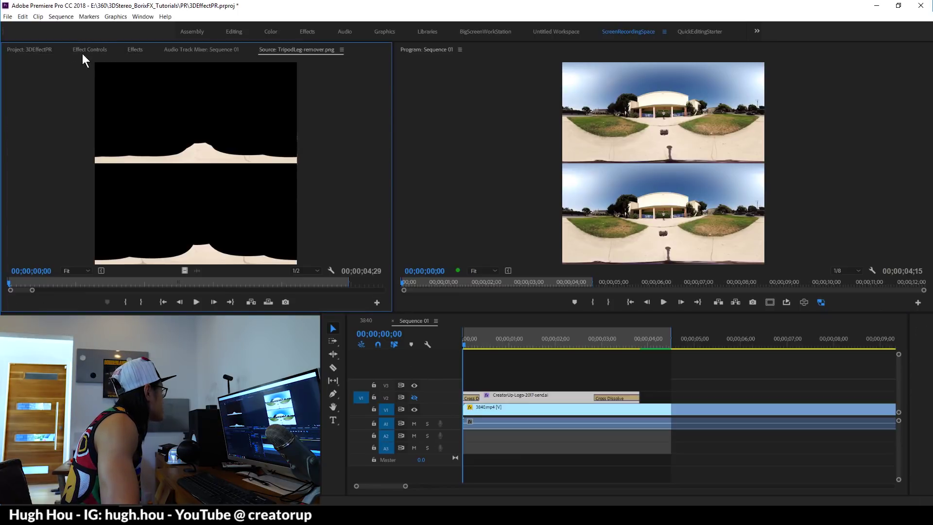
# Place TripodLeg-remover.png on track V3 from the sequence start and extend it to the end of the 3840.mp4 clip
pyautogui.click(29, 50)
pyautogui.moveTo(105, 182); pyautogui.dragTo(515, 385)
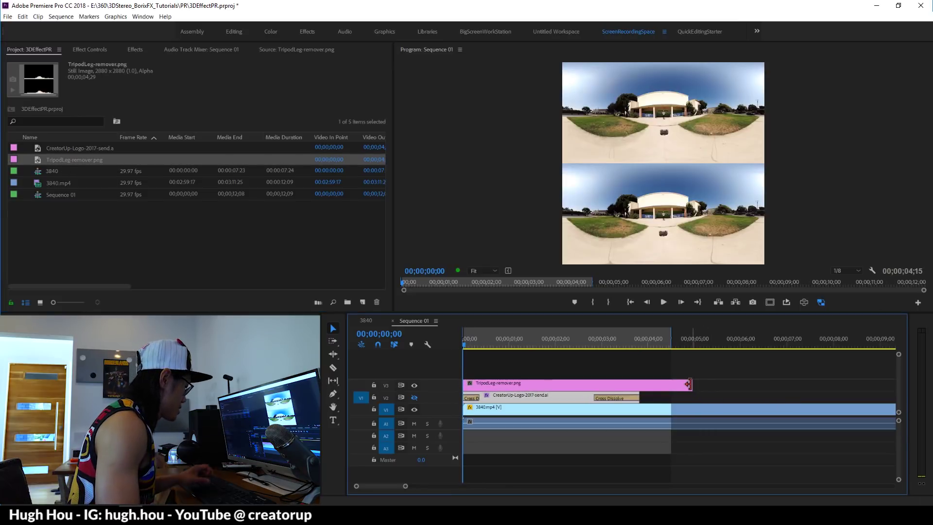
pyautogui.press('-')
pyautogui.press('-')
pyautogui.moveTo(519, 385); pyautogui.dragTo(604, 385)
pyautogui.click(391, 458)
# Scrub through the patched footage and move the CreatorUp logo clip to track V4, above the tripod patch
pyautogui.moveTo(486, 344)
pyautogui.mouseDown()
pyautogui.moveTo(495, 343)
pyautogui.moveTo(452, 343)
pyautogui.moveTo(604, 344)
pyautogui.mouseUp()
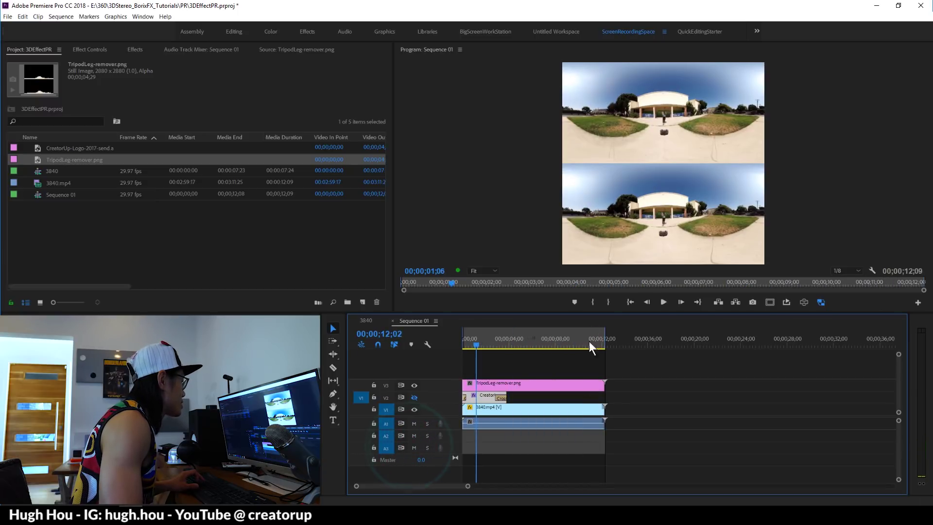
pyautogui.moveTo(484, 400); pyautogui.dragTo(465, 344)
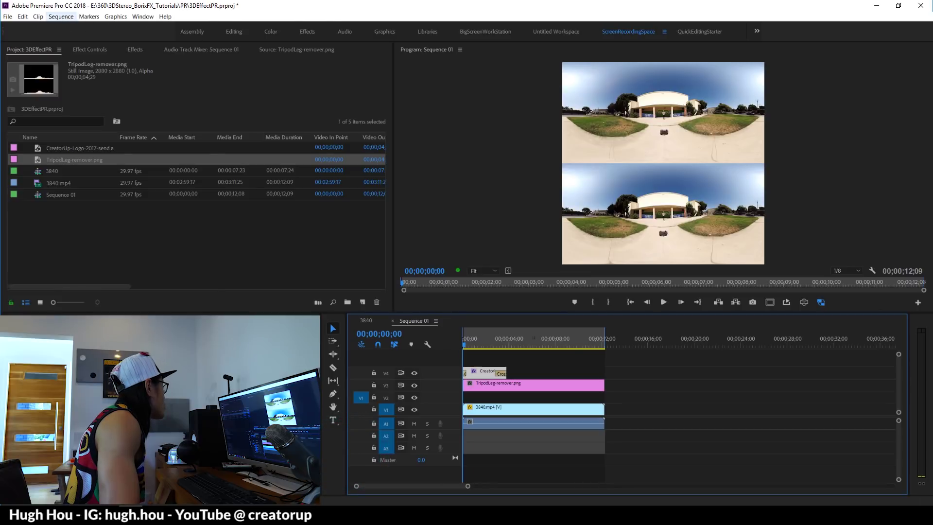
# Render the preview for the full in-to-out range of Sequence 01 and return the playhead to the start
pyautogui.click(61, 16)
pyautogui.click(68, 43)
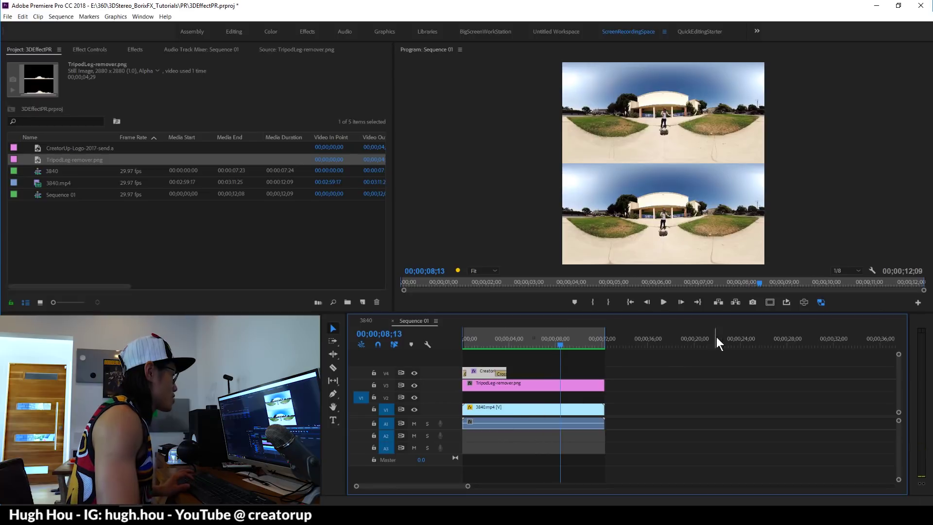
pyautogui.press('Home')
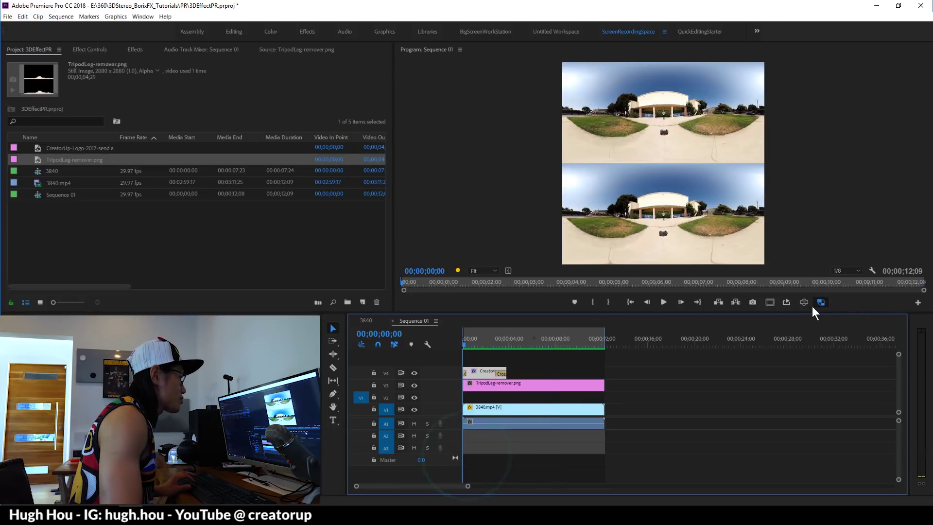
# Turn on the VR video display, play Sequence 01, and look around the 360 view to inspect the patched ground
pyautogui.click(803, 302)
pyautogui.moveTo(719, 174); pyautogui.dragTo(673, 232)
pyautogui.press('space')
pyautogui.moveTo(726, 144); pyautogui.dragTo(751, 191)
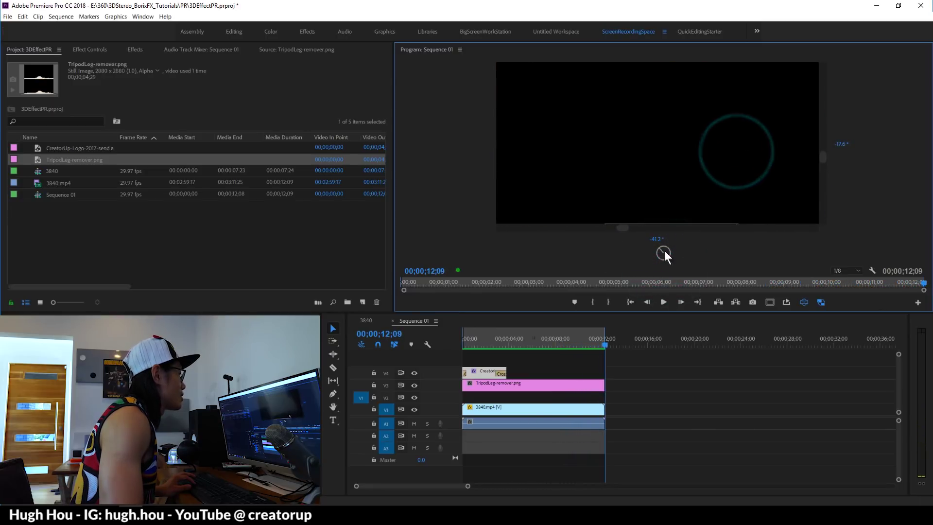
pyautogui.moveTo(605, 343); pyautogui.dragTo(544, 343)
pyautogui.moveTo(582, 106); pyautogui.dragTo(590, 139)
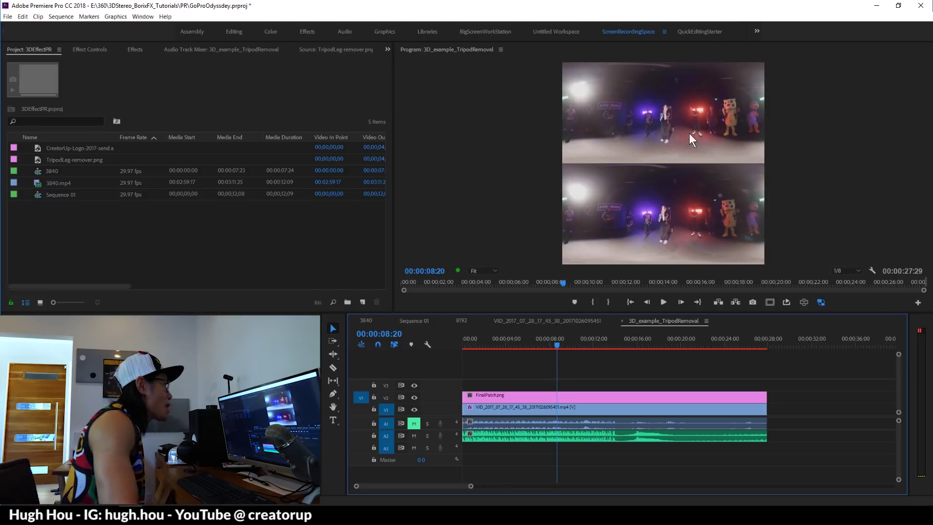
# Hide and re-show track V2 in 3D_example_TripodRemoval to compare the footage without and with FinalPatch.png
pyautogui.click(414, 397)
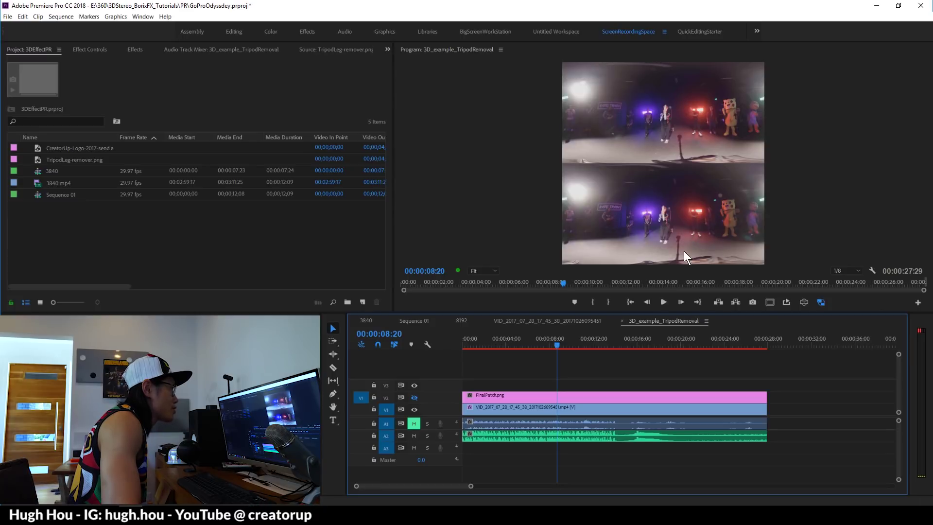
pyautogui.click(413, 397)
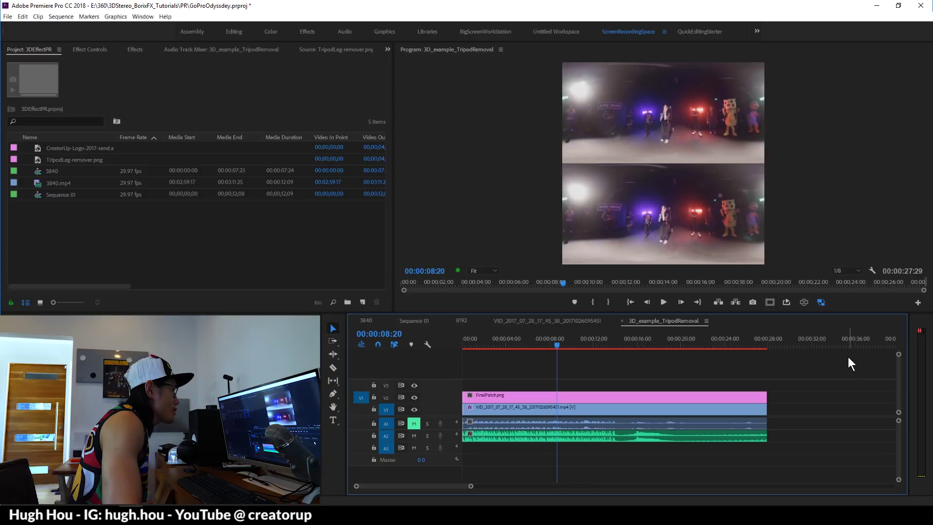
# Mute audio track A2 and play the patched example from about the 7-second mark, stopping near 13 seconds
pyautogui.moveTo(556, 344); pyautogui.dragTo(537, 344)
pyautogui.click(414, 435)
pyautogui.press('space')
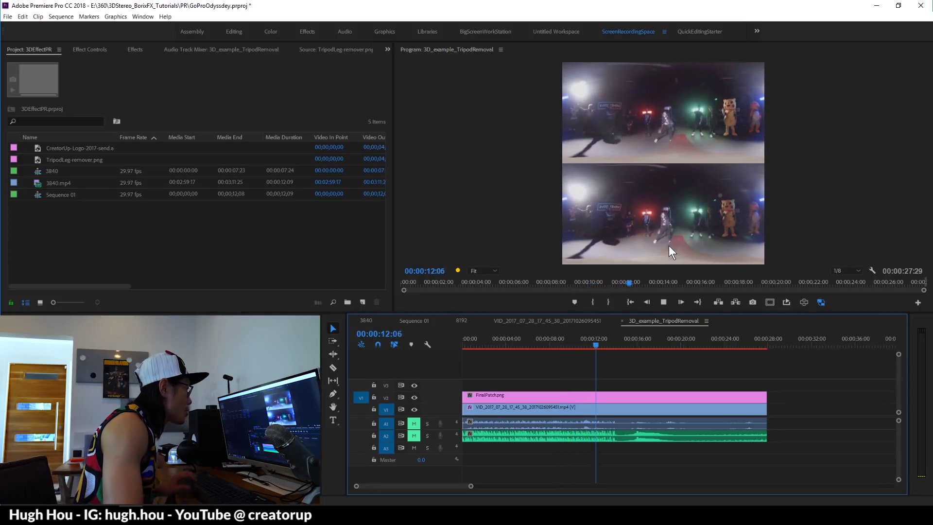
pyautogui.press('space')
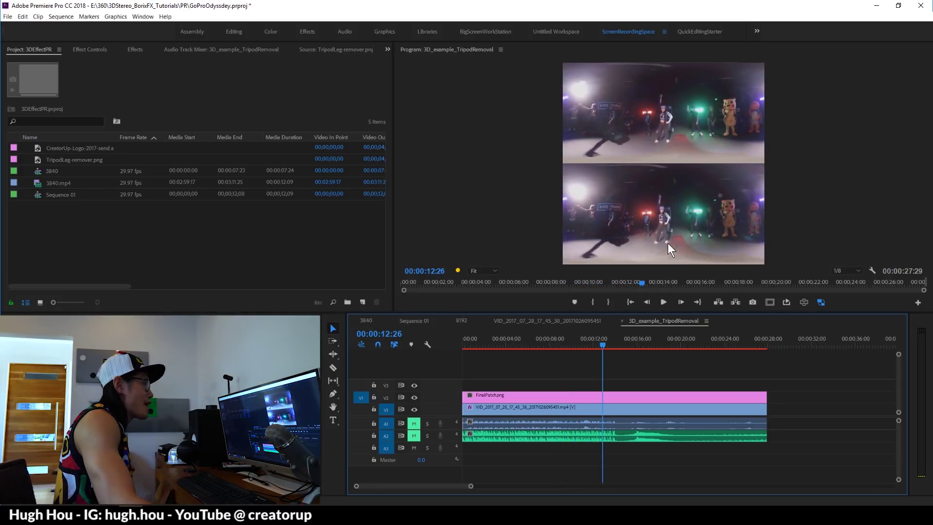